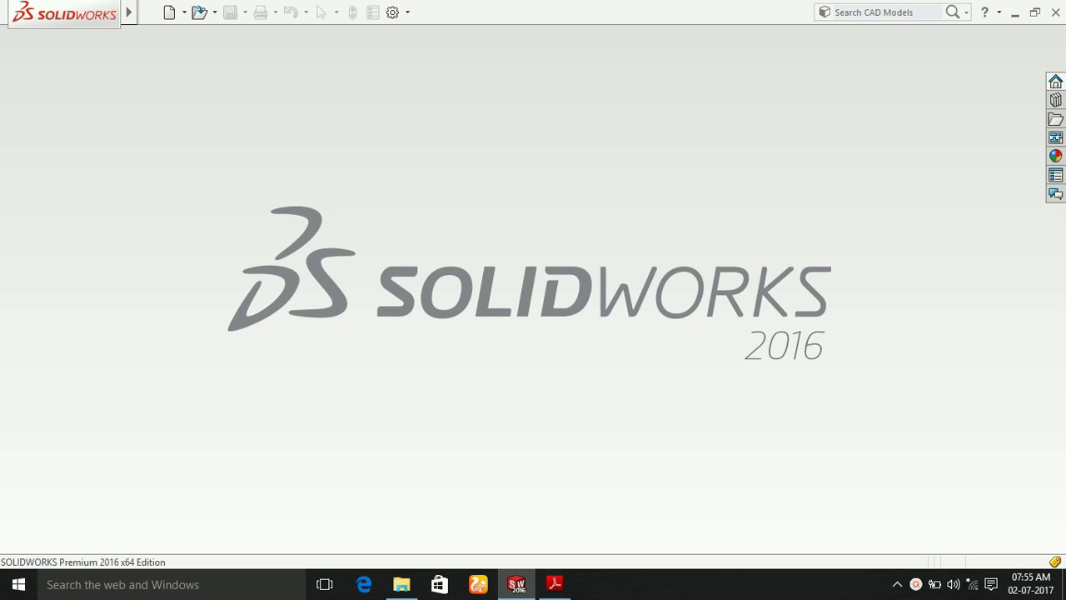
Bring up the CAD TUTS 3.pdf notes and scroll down to the arc definition and picture.
left_click(554, 583)
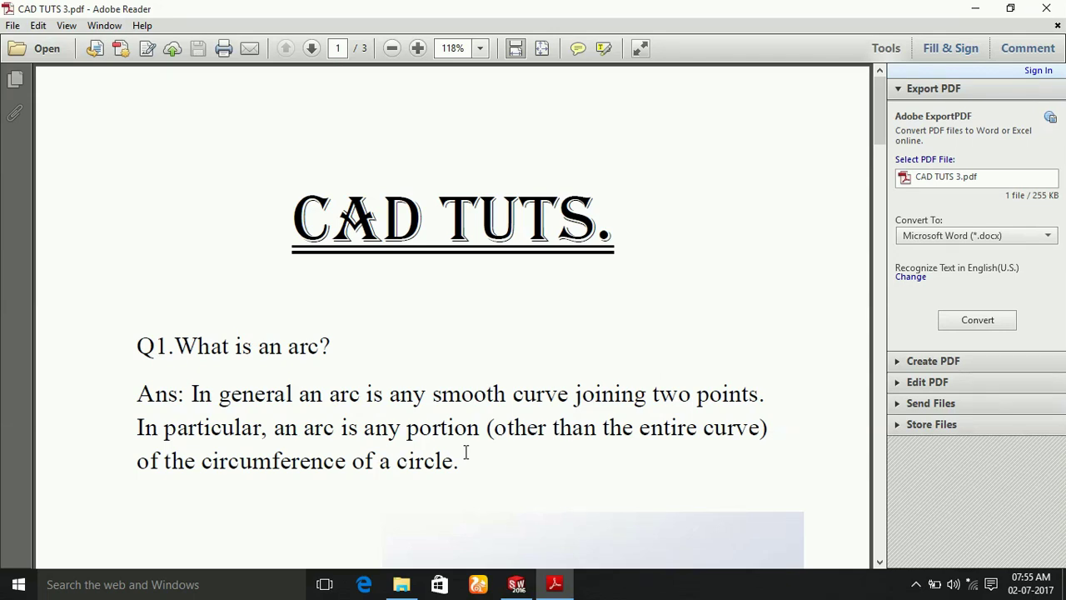
scroll(466, 452, "down", 2)
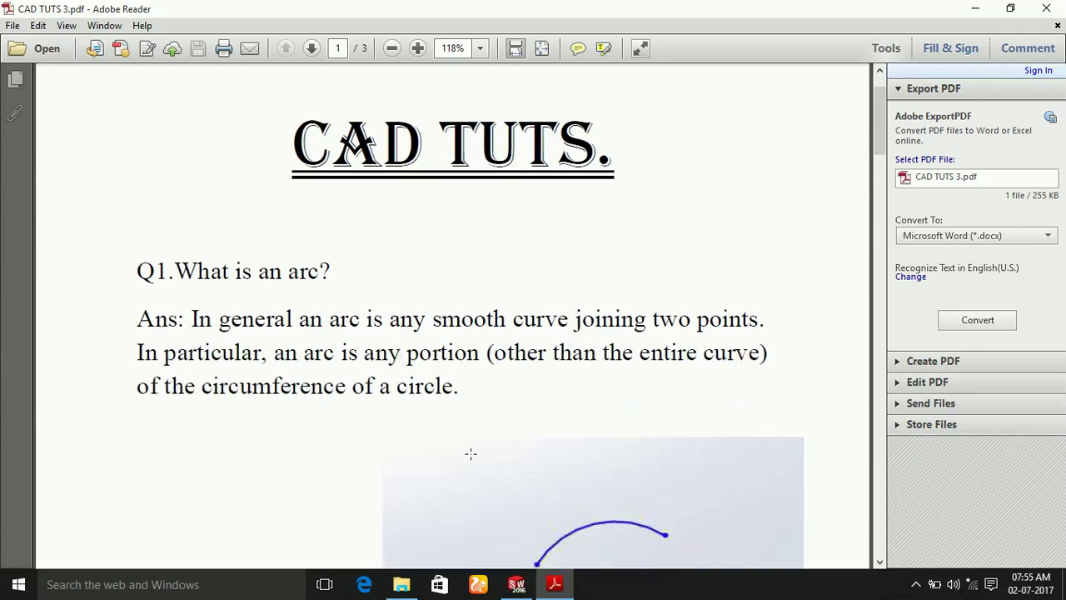
scroll(469, 452, "down", 1)
scroll(469, 453, "down", 1)
scroll(472, 451, "down", 1)
scroll(474, 452, "down", 1)
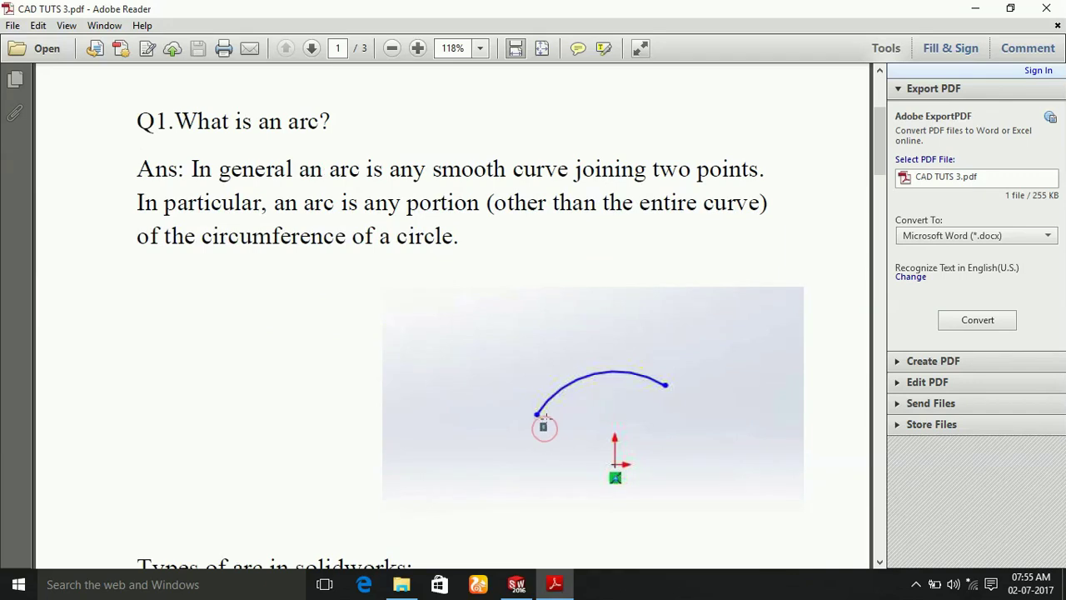
Highlight the arc illustration, then read on to the three arc types and Q2.
left_click_drag(505, 361, 723, 420)
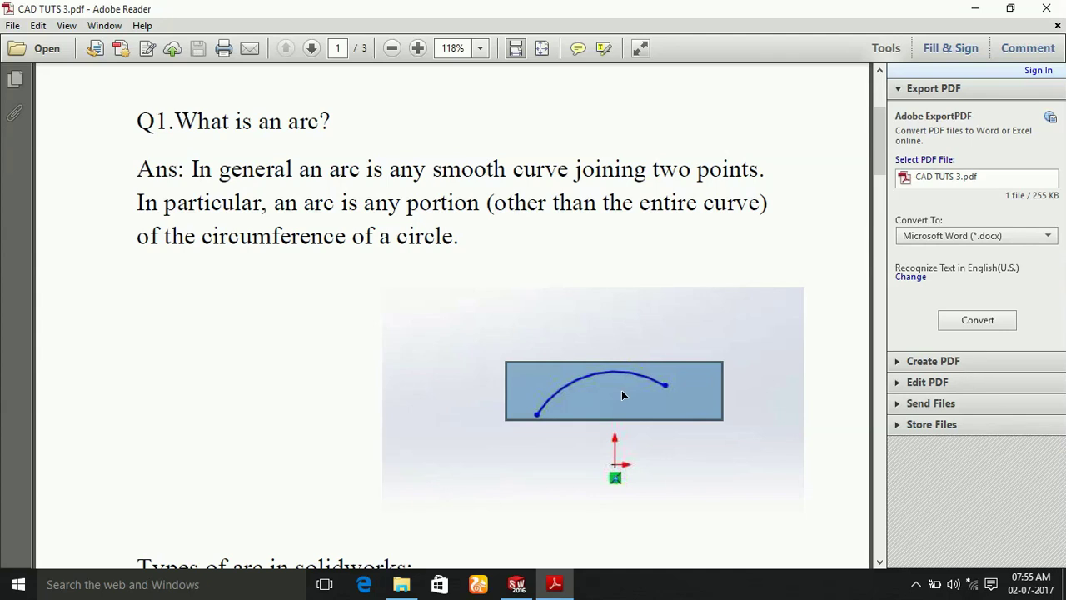
scroll(500, 399, "down", 2)
scroll(366, 402, "down", 1)
scroll(362, 405, "down", 2)
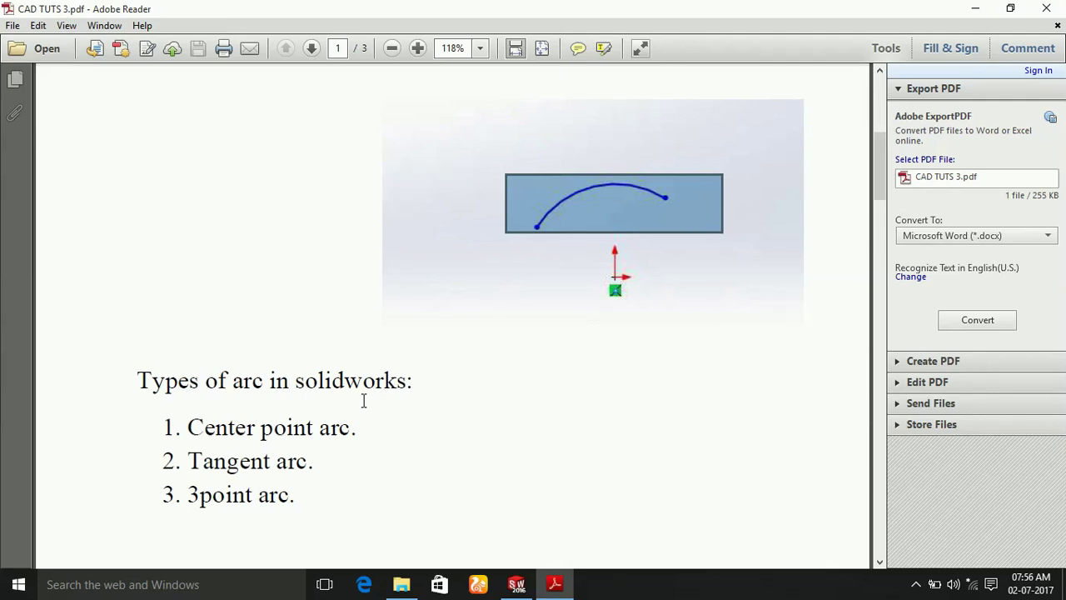
scroll(363, 401, "down", 1)
scroll(362, 400, "down", 1)
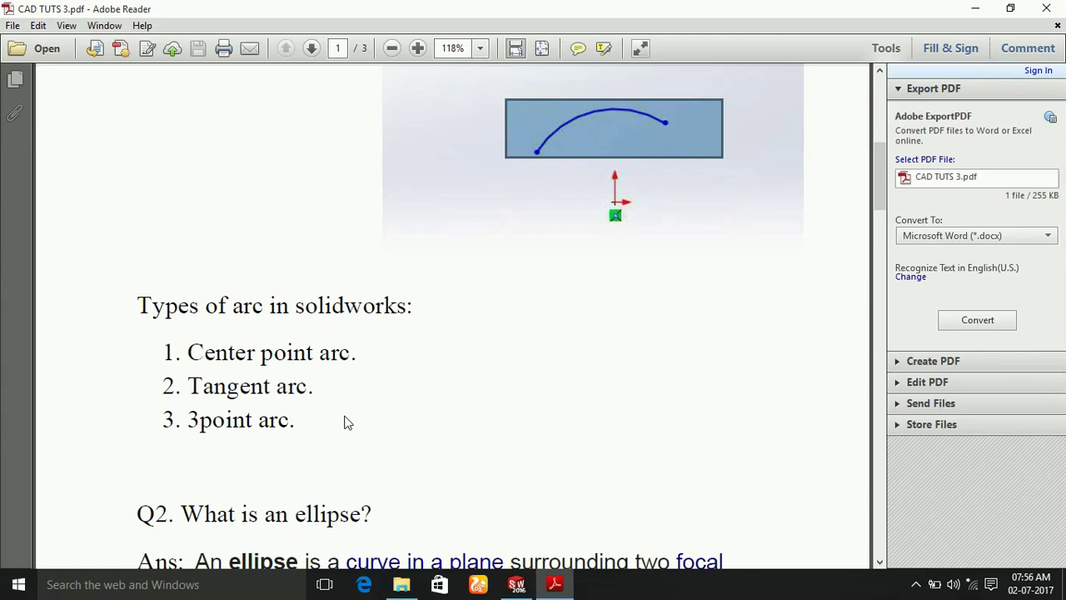
scroll(279, 422, "down", 1)
scroll(278, 423, "down", 1)
Scroll past the Q2 ellipse definition to page 2's labelled ellipse diagram and ellipse types.
scroll(279, 423, "down", 2)
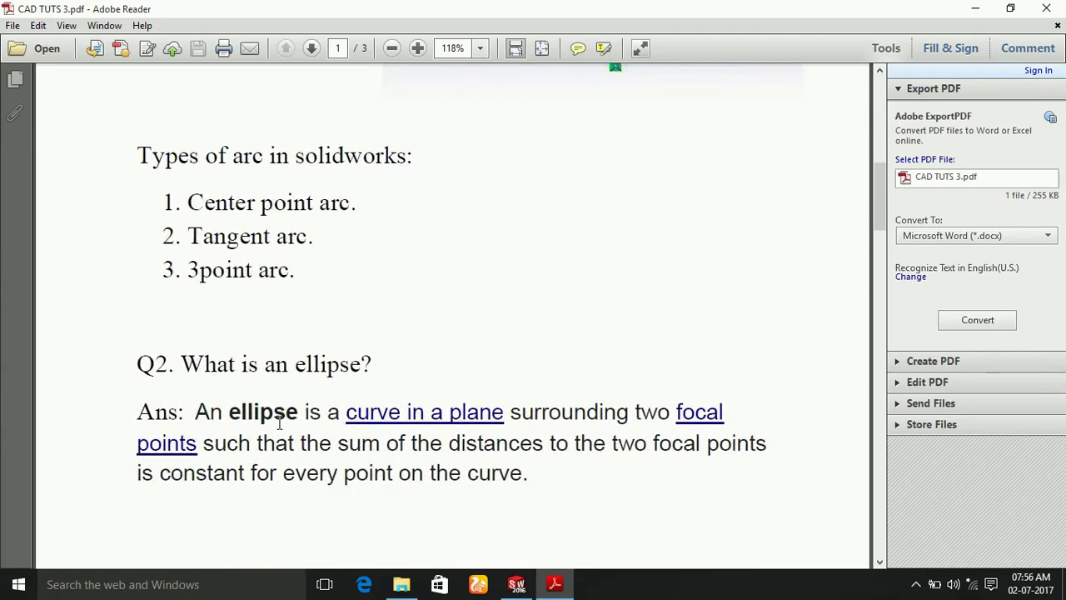
scroll(279, 423, "down", 1)
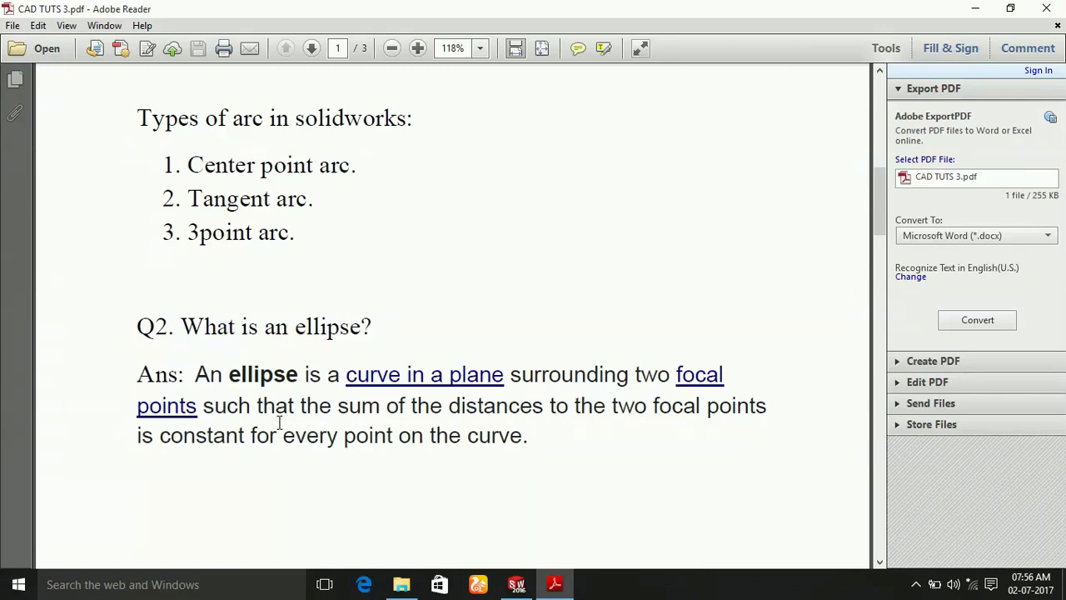
scroll(379, 376, "down", 1)
scroll(375, 375, "down", 1)
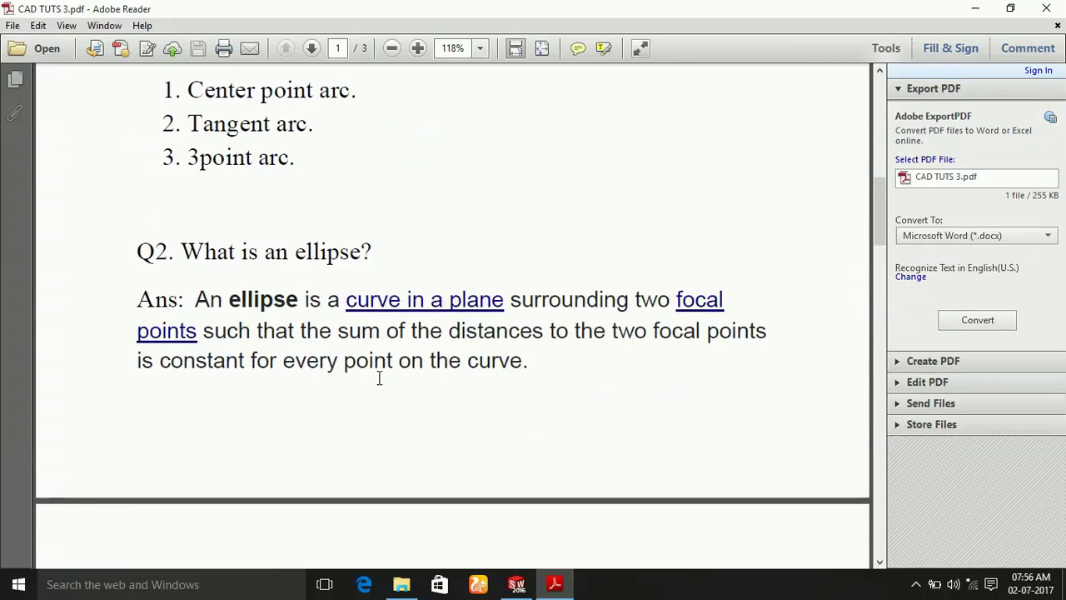
scroll(379, 385, "down", 3)
scroll(381, 385, "down", 3)
scroll(383, 382, "down", 5)
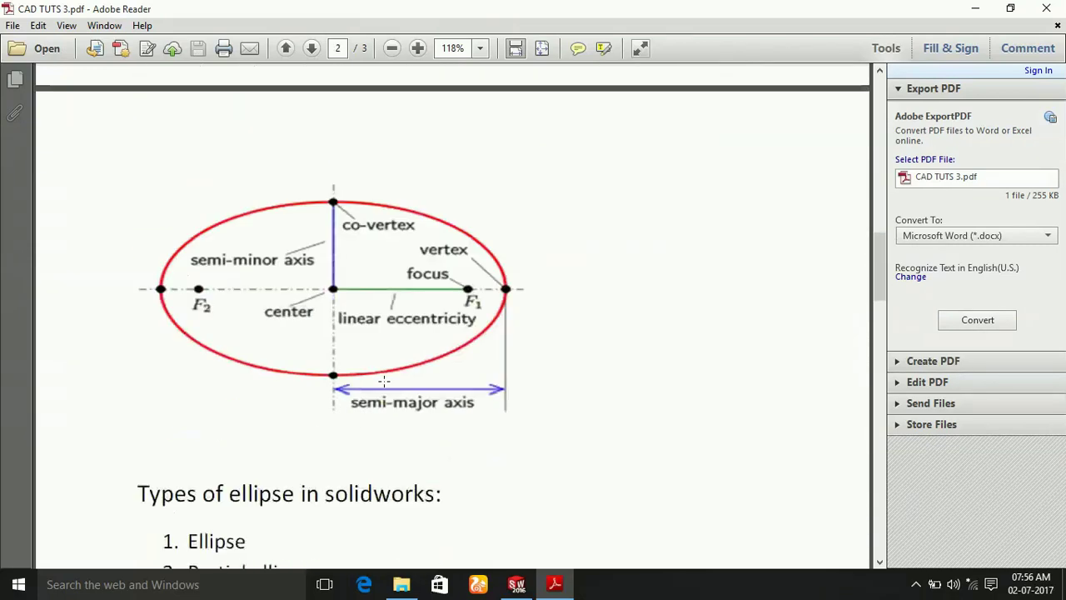
Highlight the semi-major axis label, then the semi-minor axis label on the ellipse diagram.
scroll(384, 381, "down", 1)
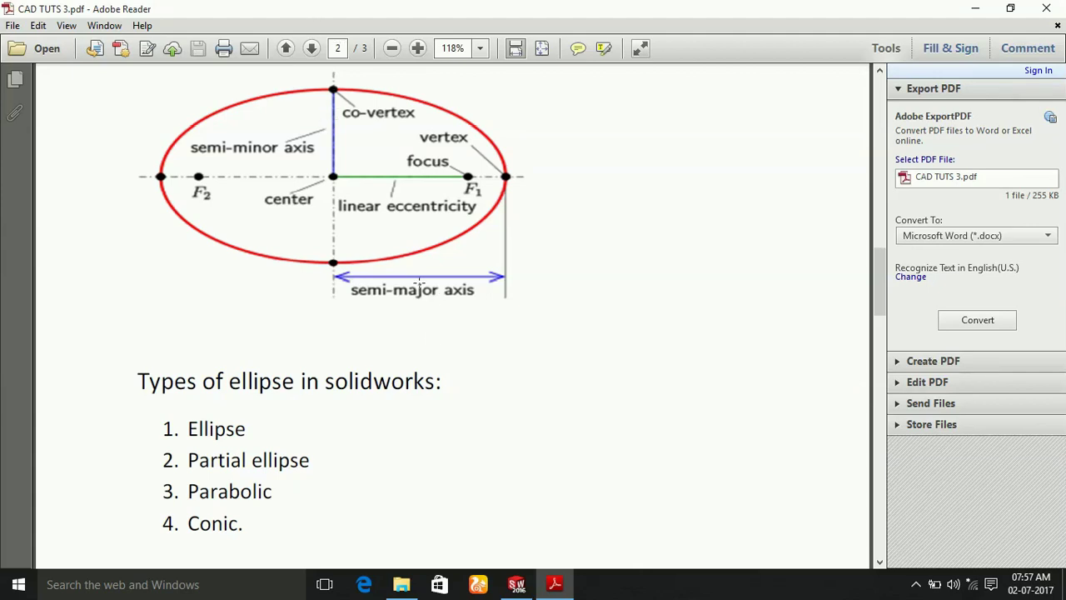
left_click_drag(484, 313, 343, 275)
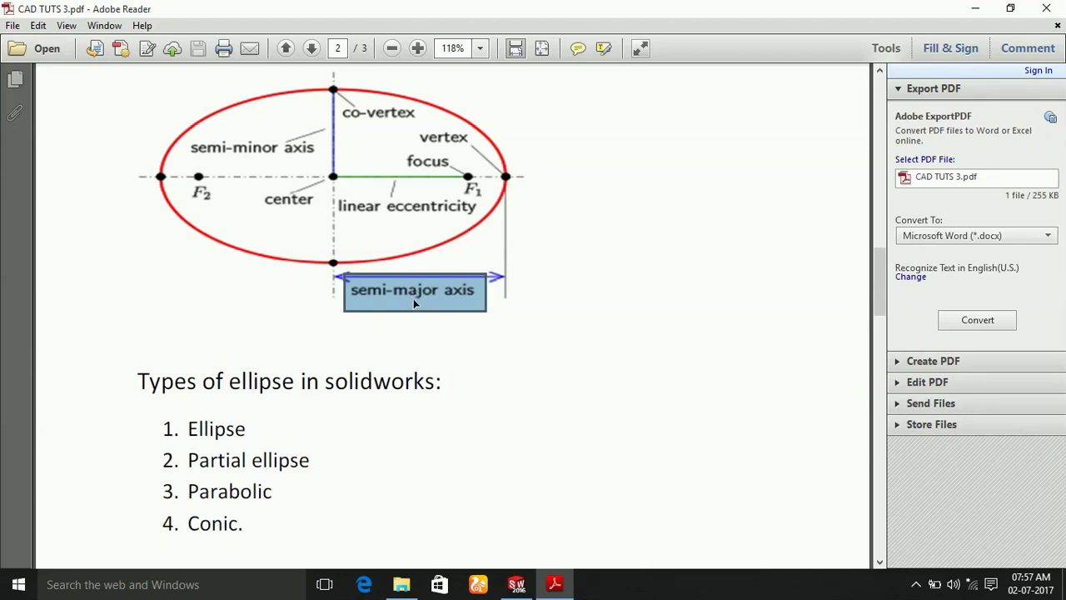
left_click_drag(328, 166, 173, 122)
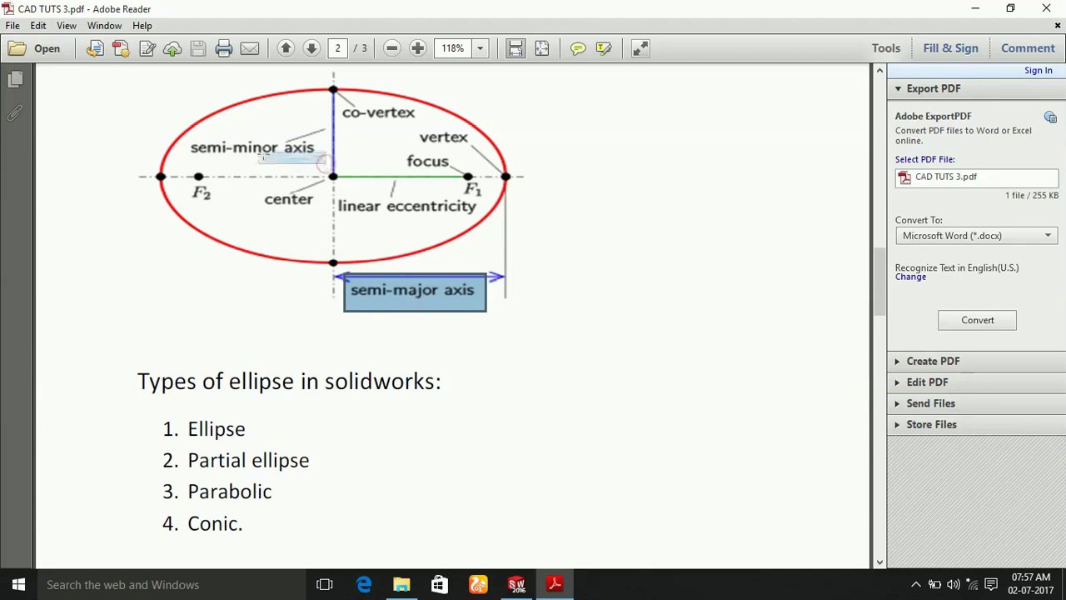
Scroll past the ellipse types to Q3, 'What is spline?', and its answer.
scroll(369, 287, "down", 1)
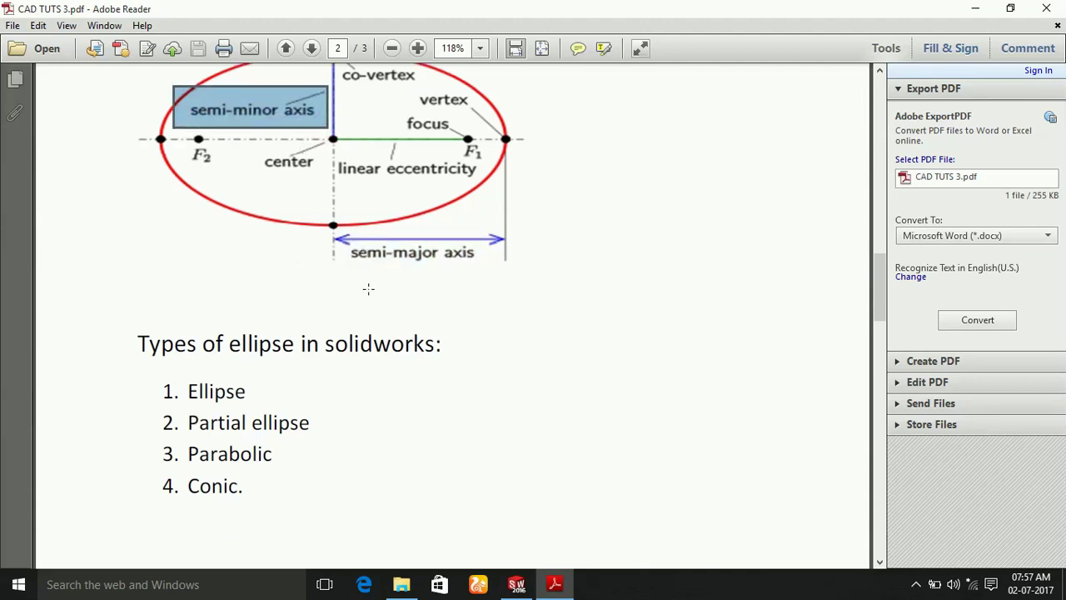
scroll(369, 288, "down", 1)
scroll(369, 288, "down", 1)
scroll(369, 285, "down", 1)
scroll(369, 288, "down", 1)
scroll(370, 295, "down", 2)
scroll(371, 295, "down", 1)
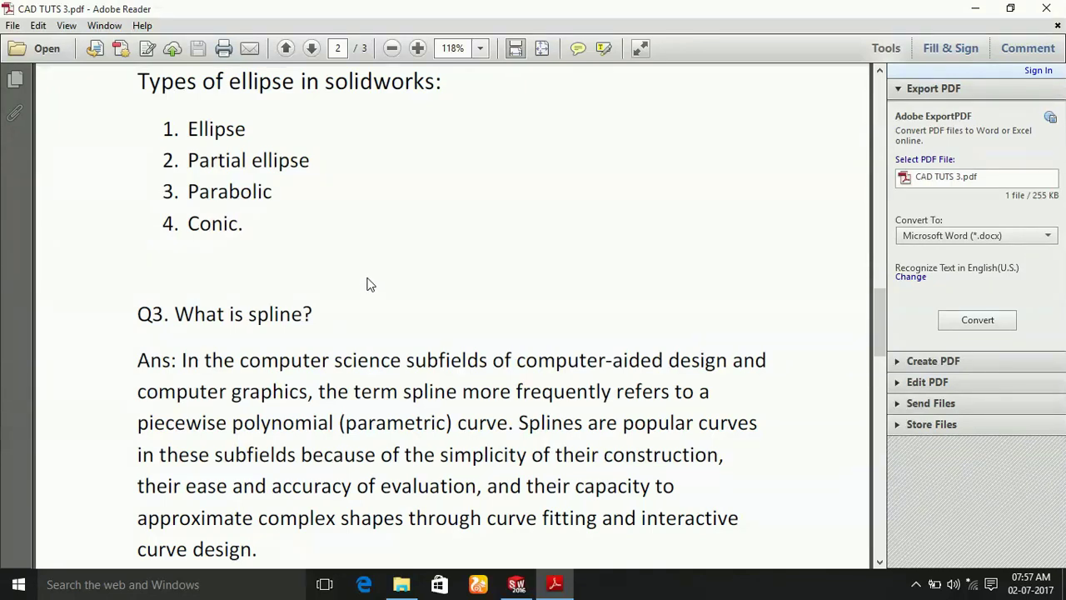
Scroll to the spline control-point figure and highlight bands across it, up to the orange segment.
scroll(379, 287, "down", 2)
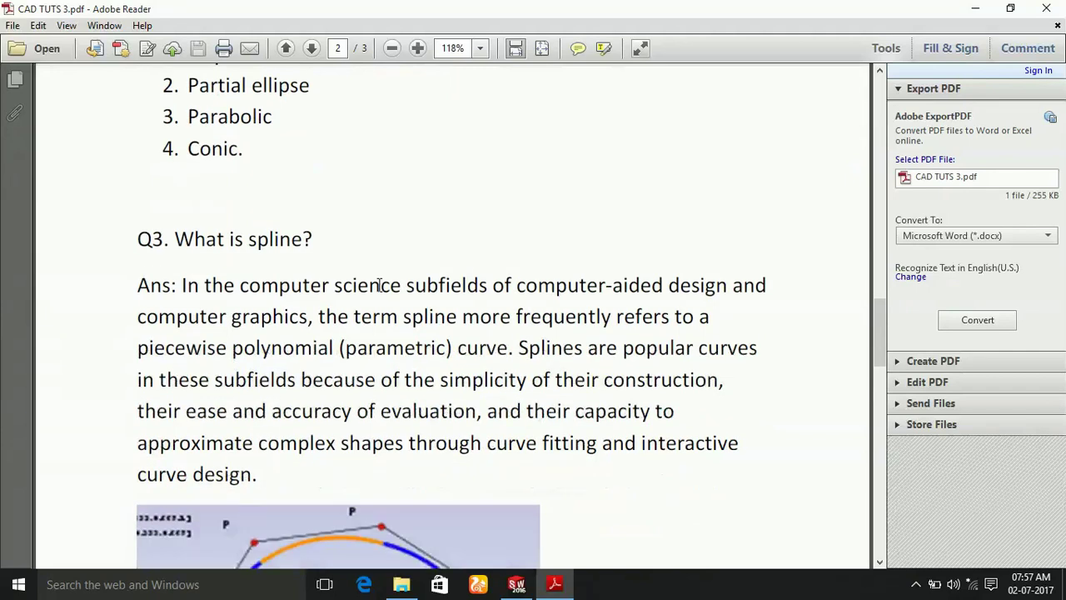
scroll(379, 286, "down", 1)
scroll(379, 286, "down", 2)
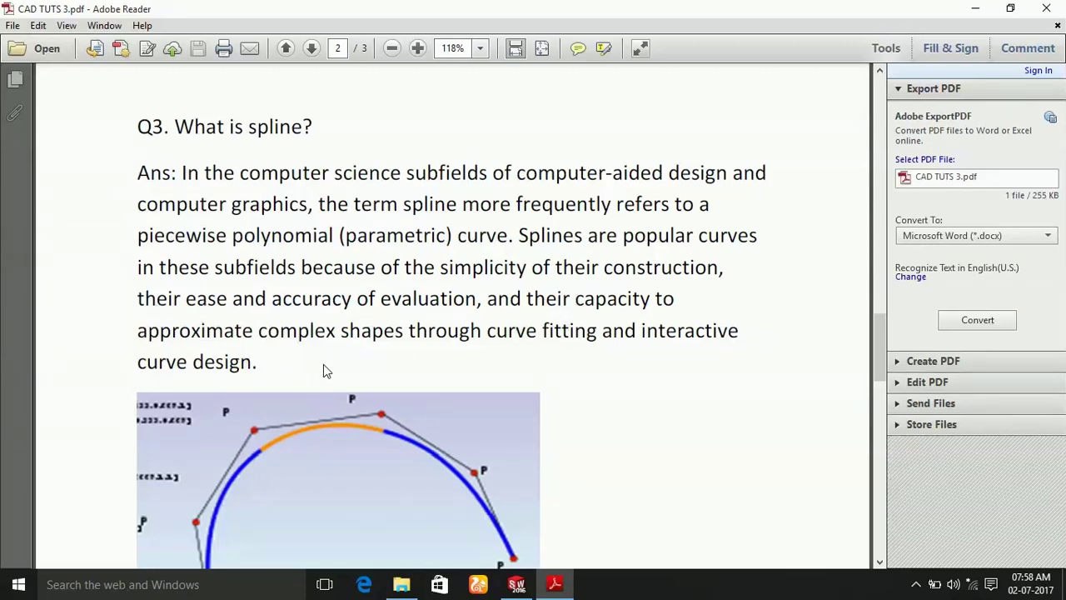
scroll(323, 364, "down", 2)
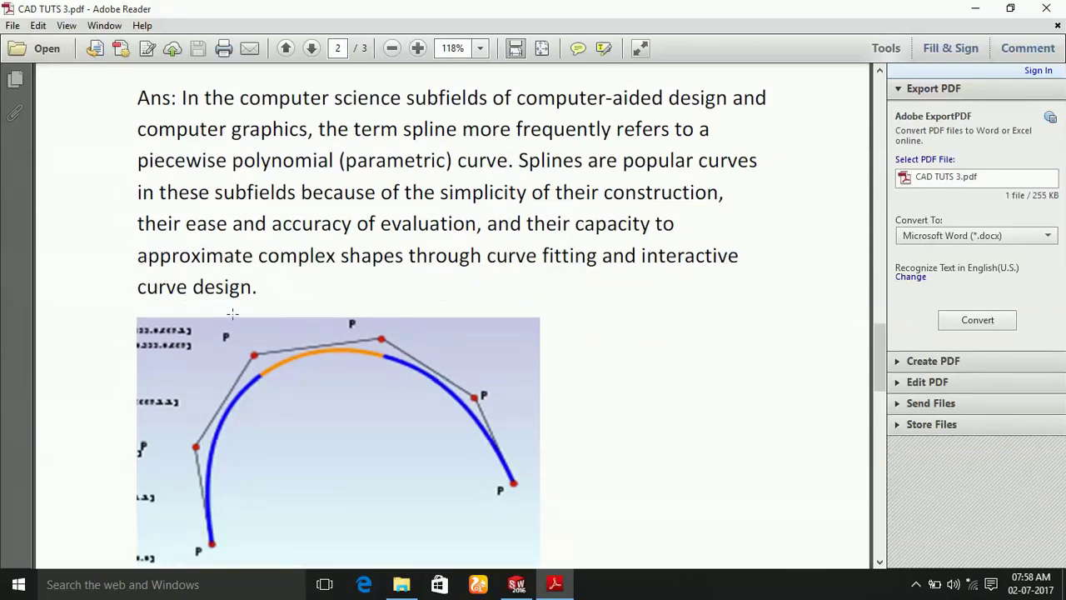
scroll(233, 310, "down", 2)
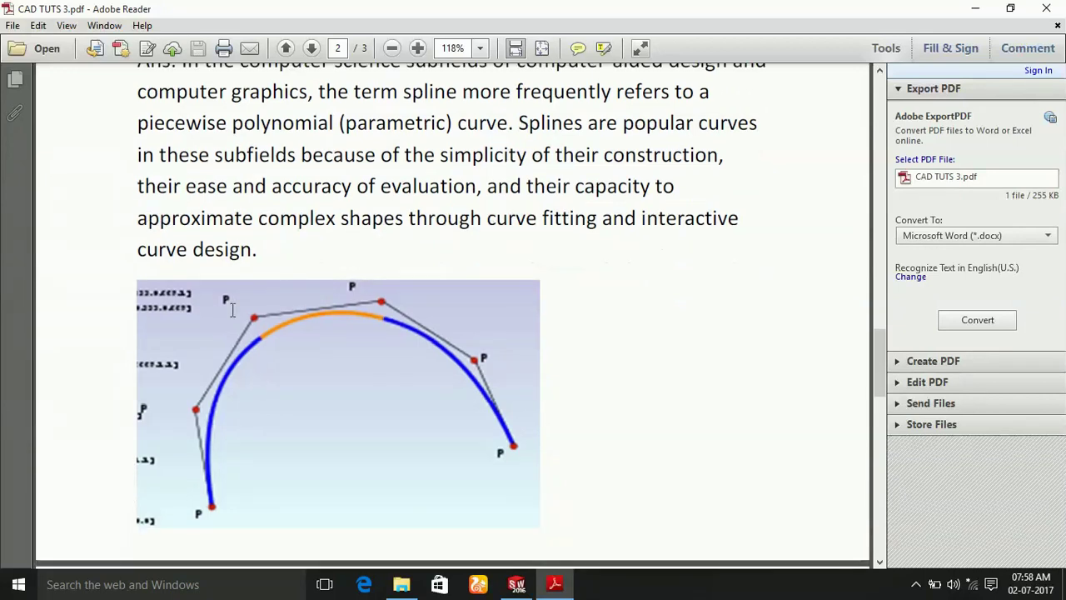
scroll(232, 310, "down", 2)
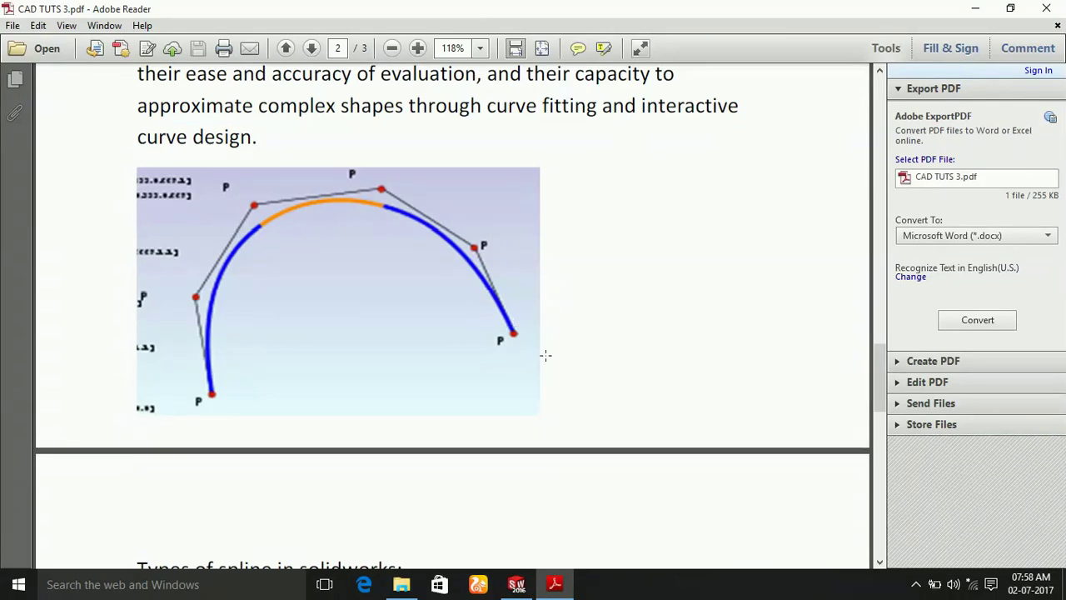
left_click_drag(541, 358, 135, 351)
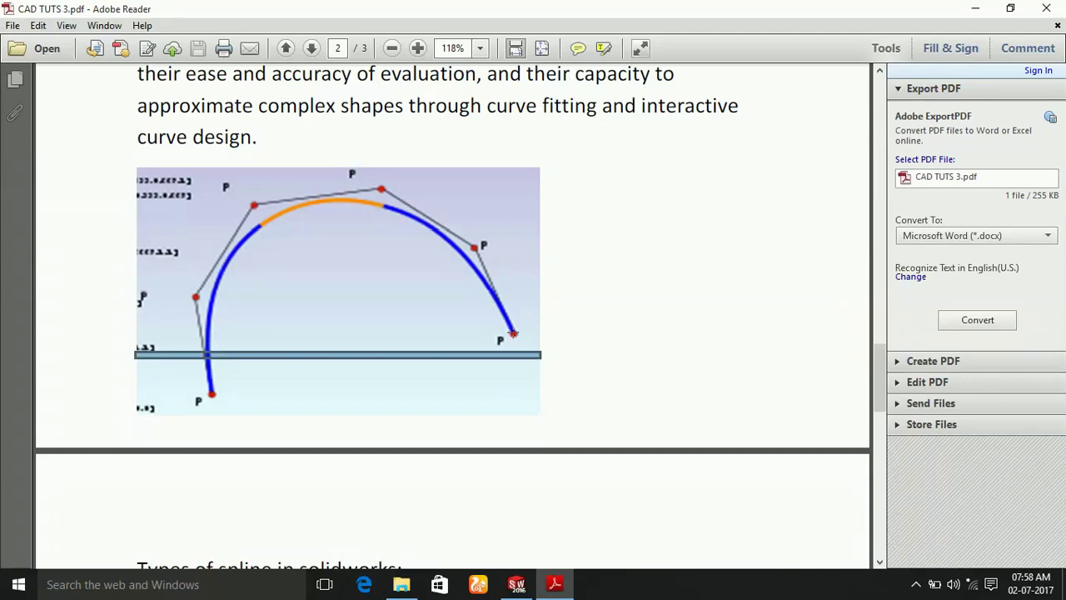
left_click_drag(514, 334, 453, 221)
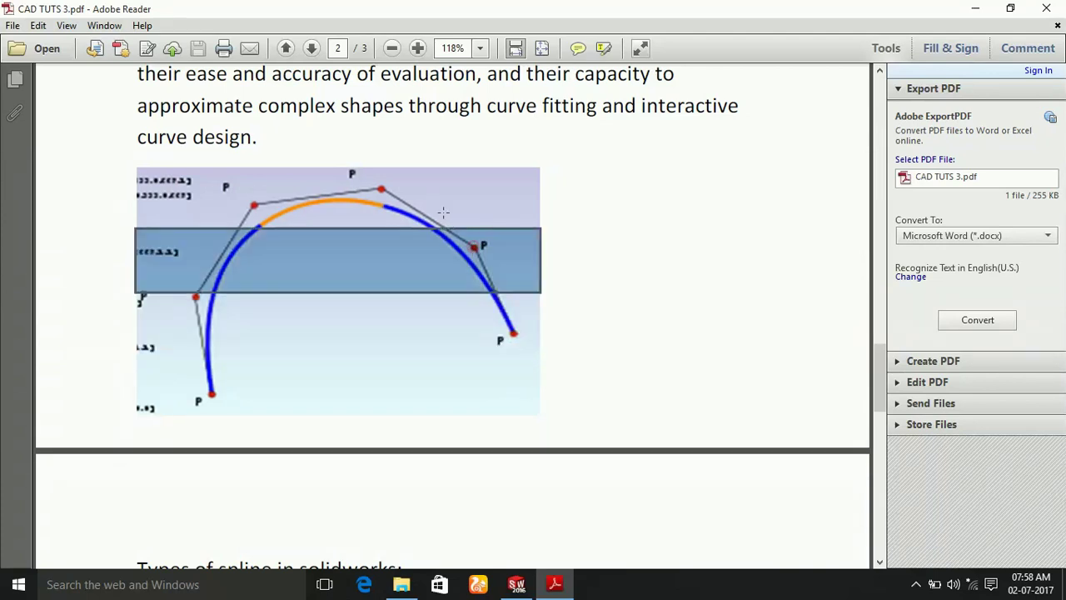
left_click(382, 187)
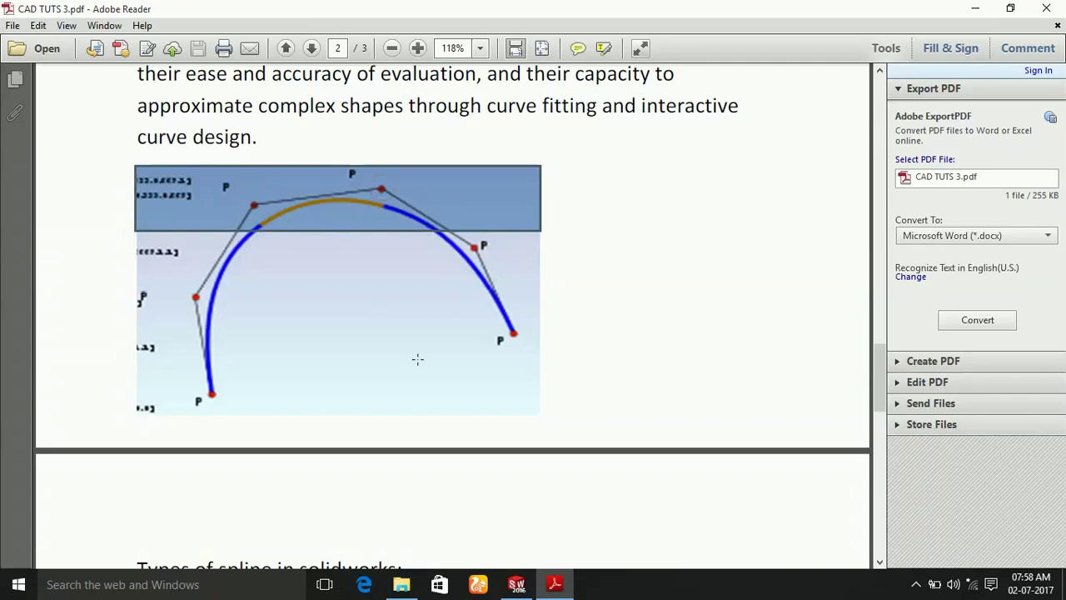
Scroll onto page 3's list of spline types in SolidWorks.
scroll(418, 359, "down", 2)
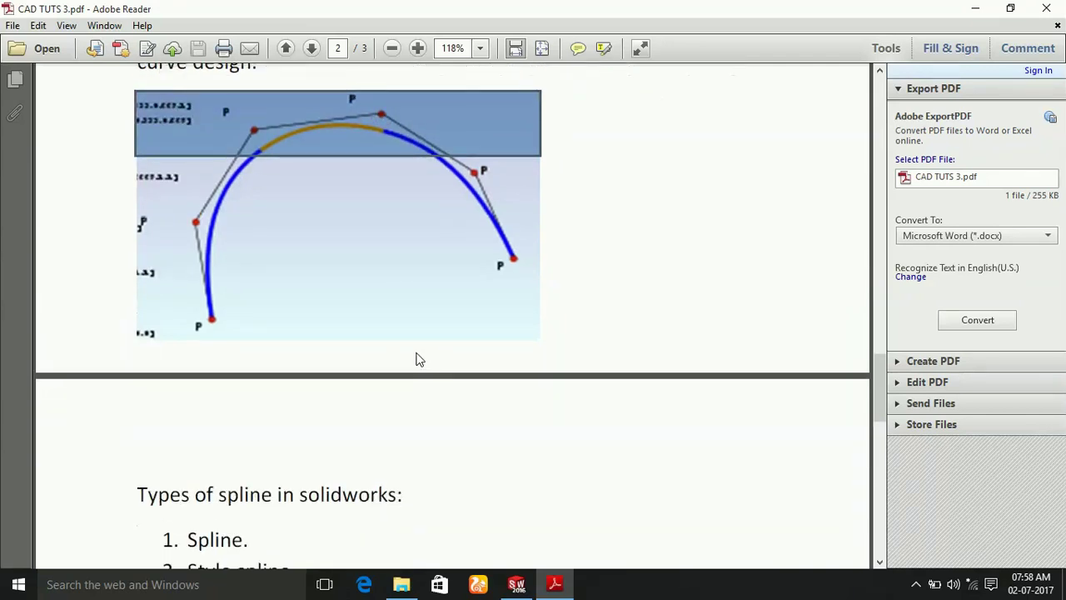
scroll(418, 359, "down", 1)
scroll(417, 359, "down", 1)
scroll(418, 359, "down", 1)
scroll(417, 354, "down", 2)
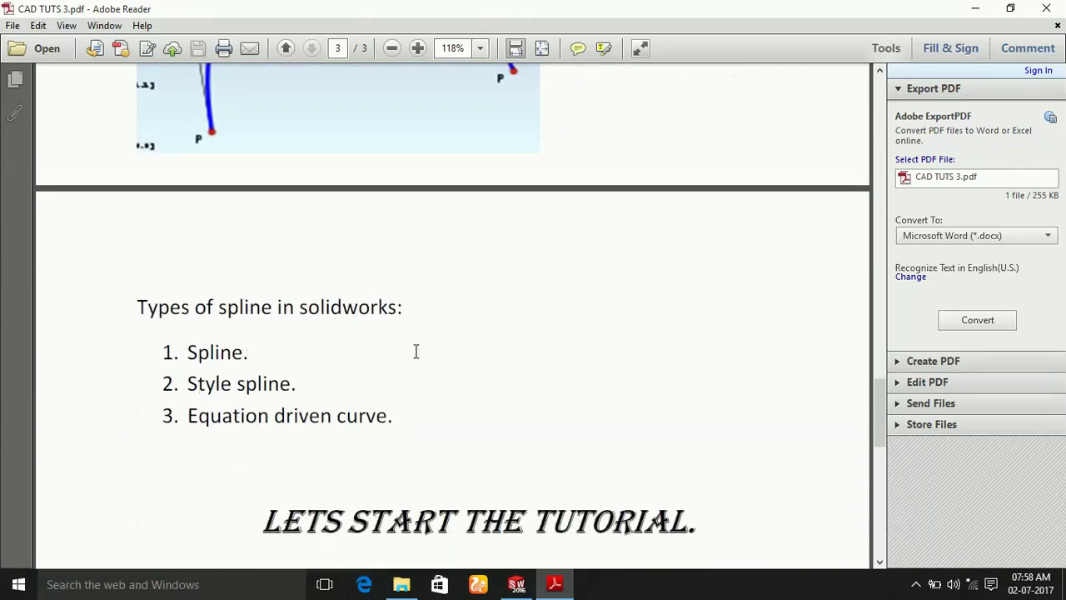
Read the Spline, Style spline and Equation driven curve types, then return to SOLIDWORKS 2016.
scroll(418, 356, "down", 1)
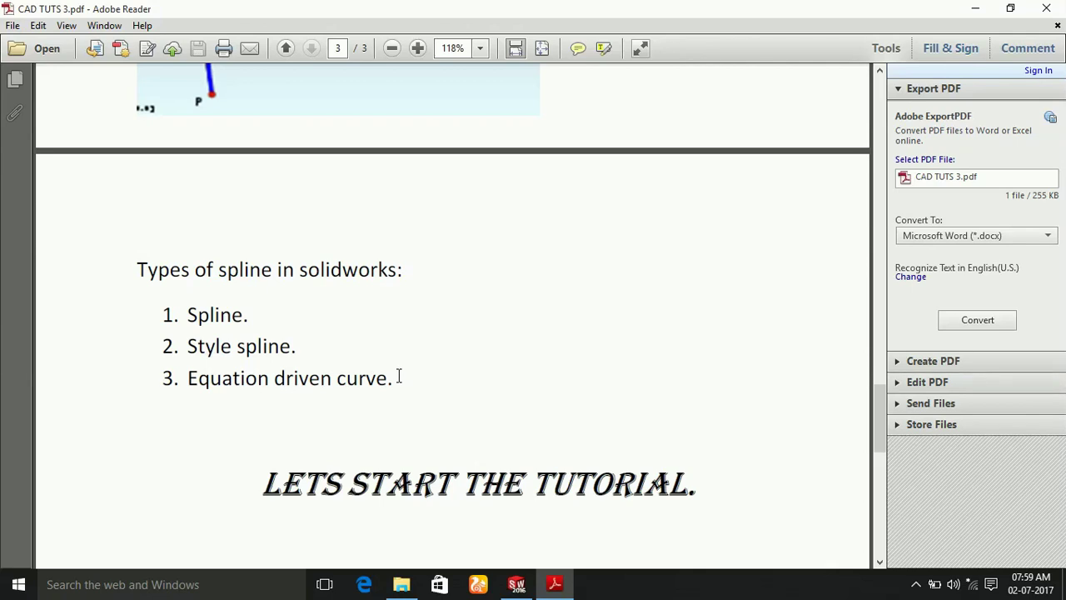
scroll(388, 368, "down", 2)
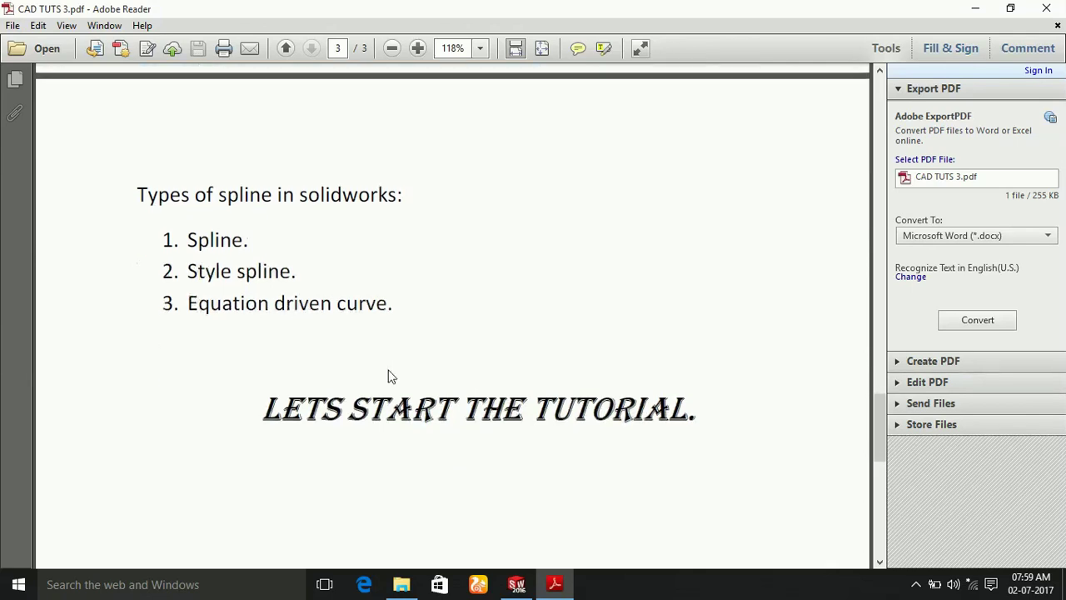
left_click(517, 584)
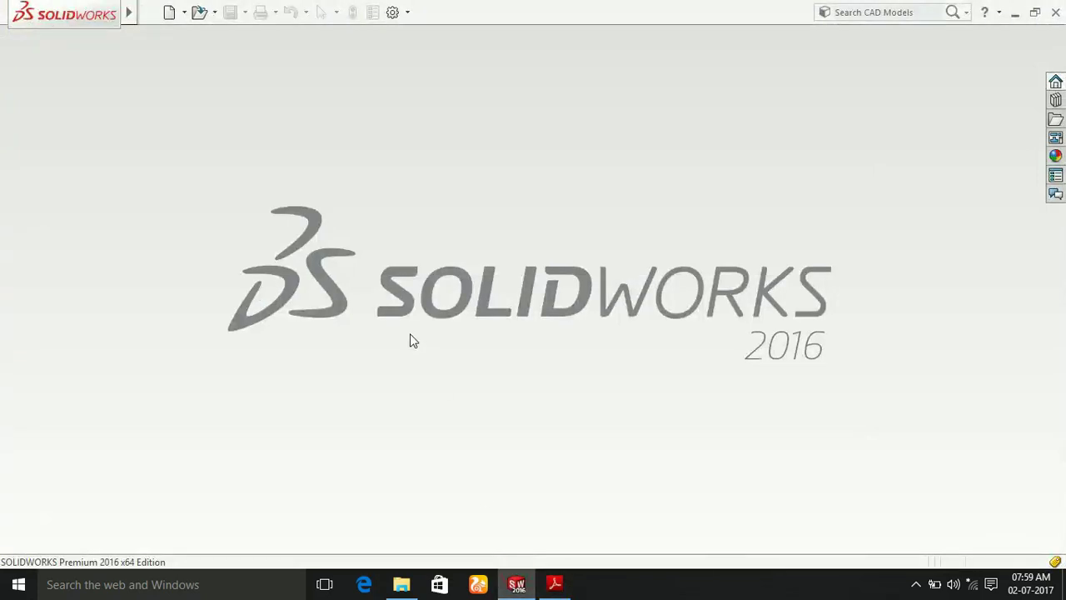
Create a new Part document, Part1, and show the Sketch tab tools.
left_click(161, 11)
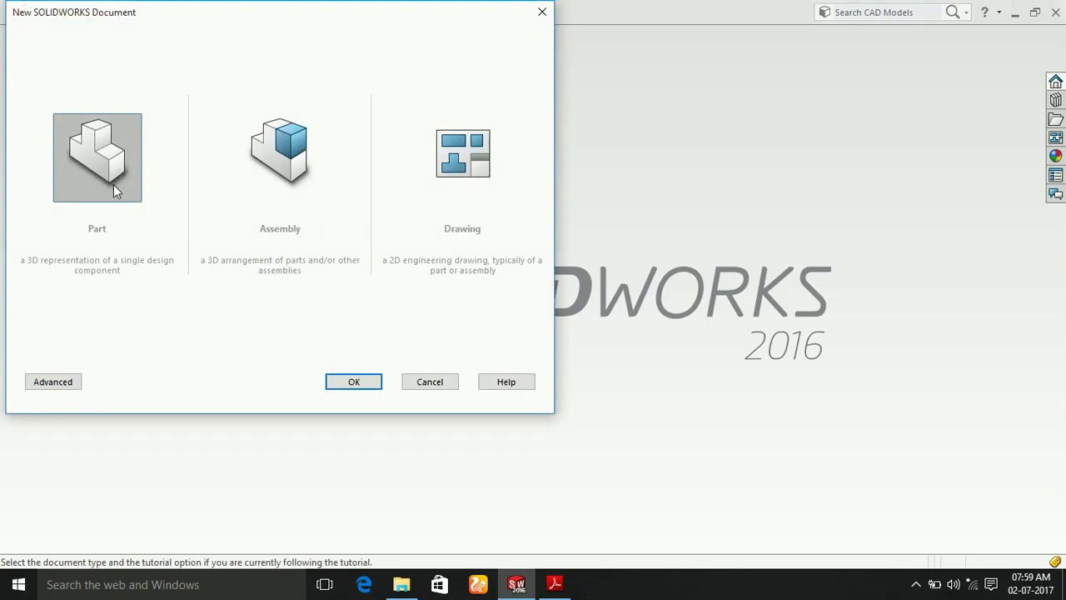
left_click(340, 381)
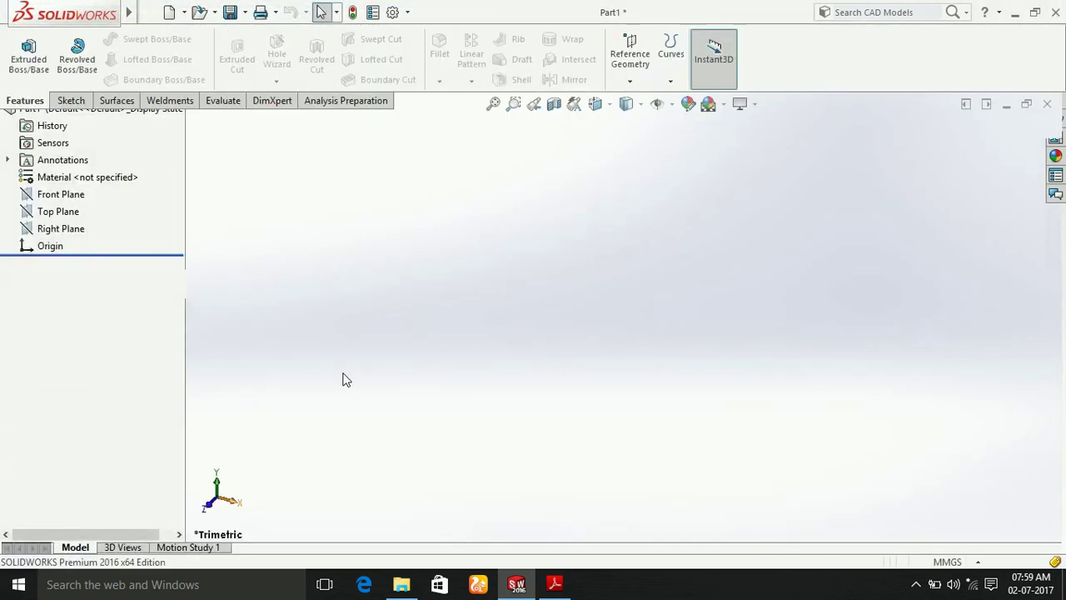
left_click(70, 101)
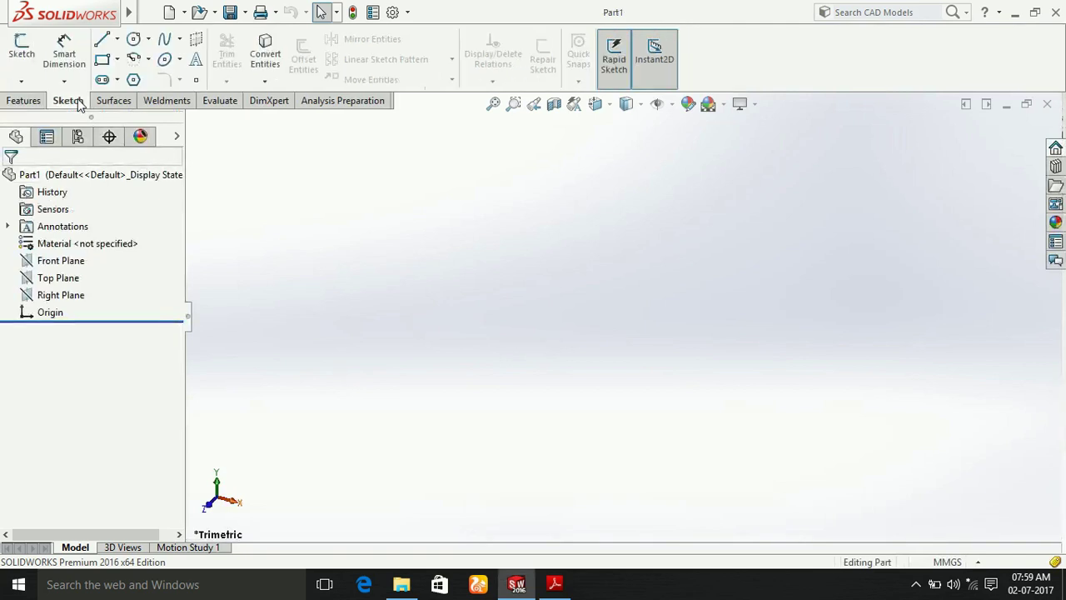
Sketch on the Front Plane viewed Normal To, placing a Centerpoint Arc's centre at the origin.
left_click(52, 260)
left_click(131, 241)
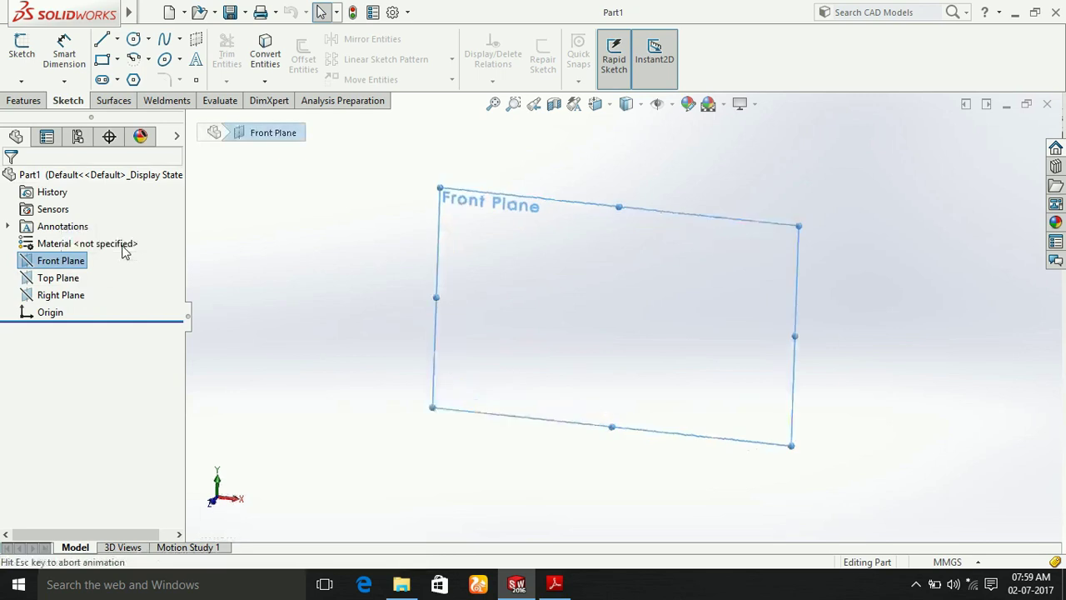
left_click(148, 61)
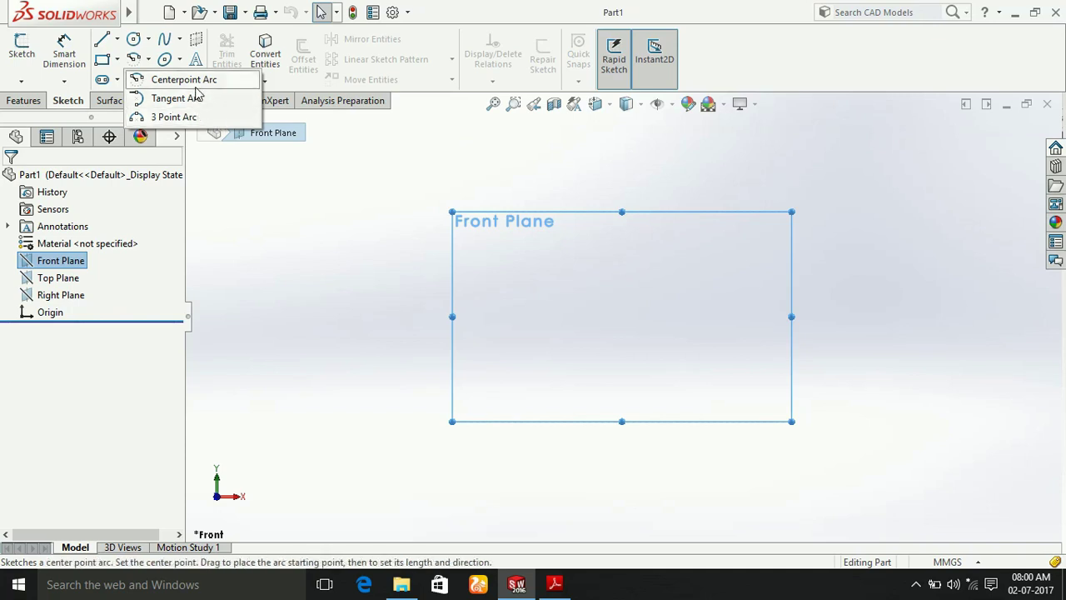
left_click(196, 88)
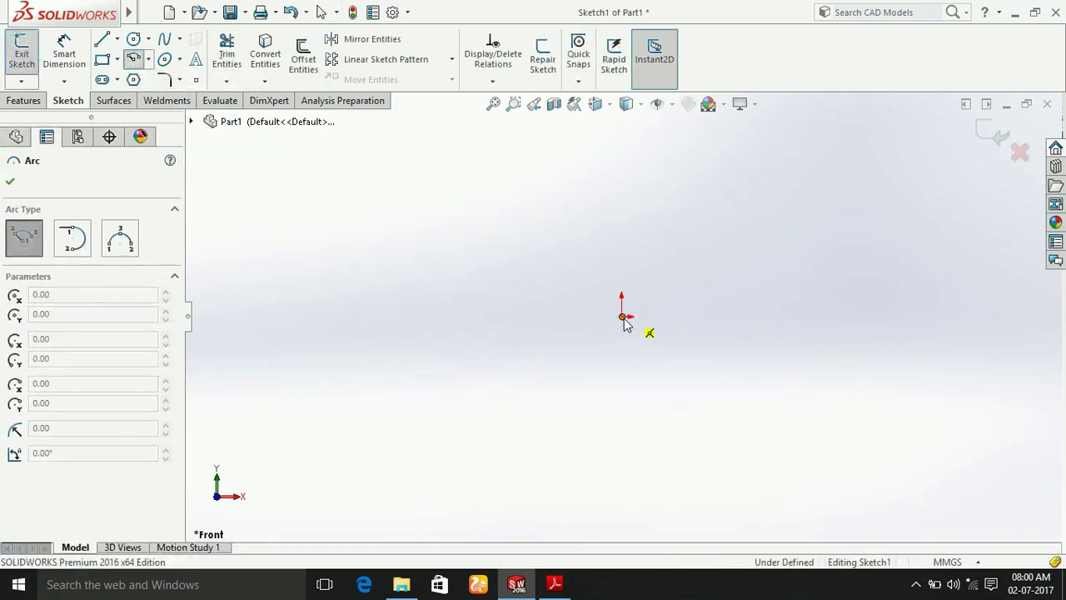
left_click(624, 319)
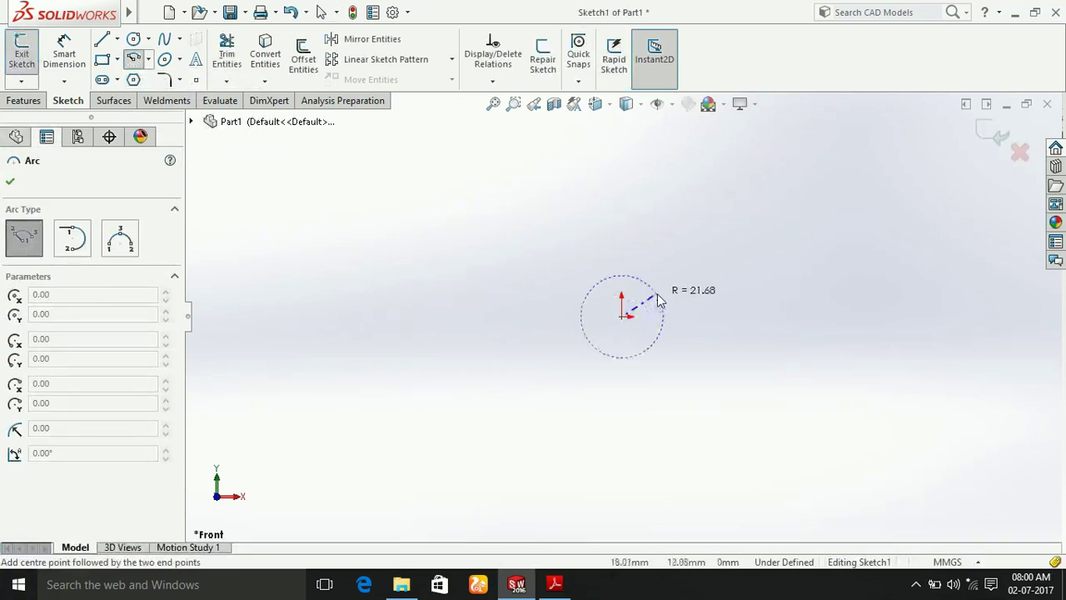
Set the arc's radius to 48.62 and end its sweep at about 242°.
left_click(706, 278)
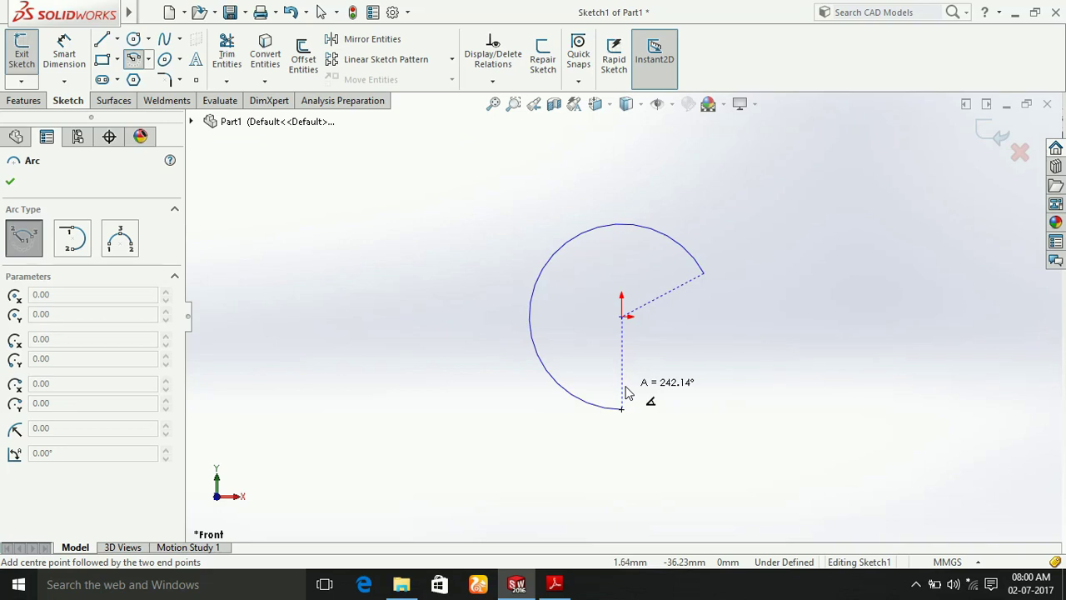
left_click(628, 394)
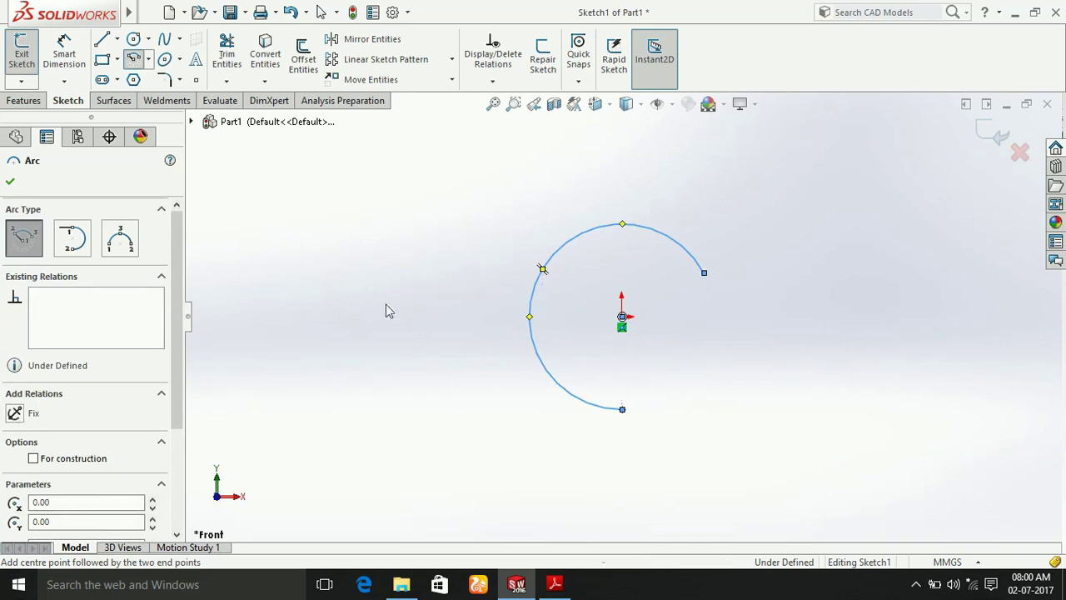
Draw a Tangent Arc closing the circle between the arc's ends, then delete it.
left_click(77, 238)
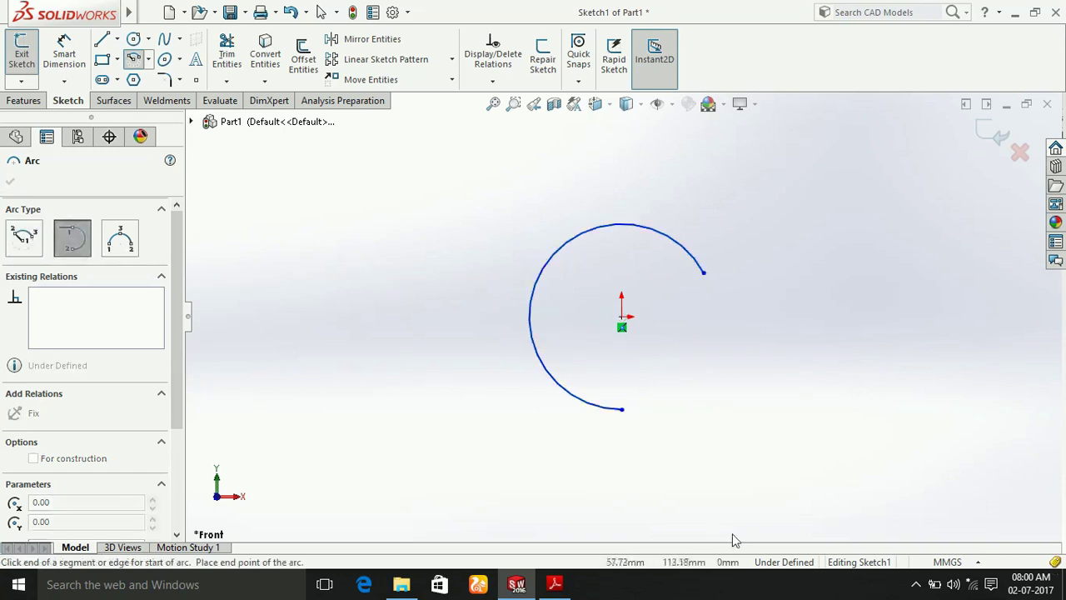
left_click(315, 241)
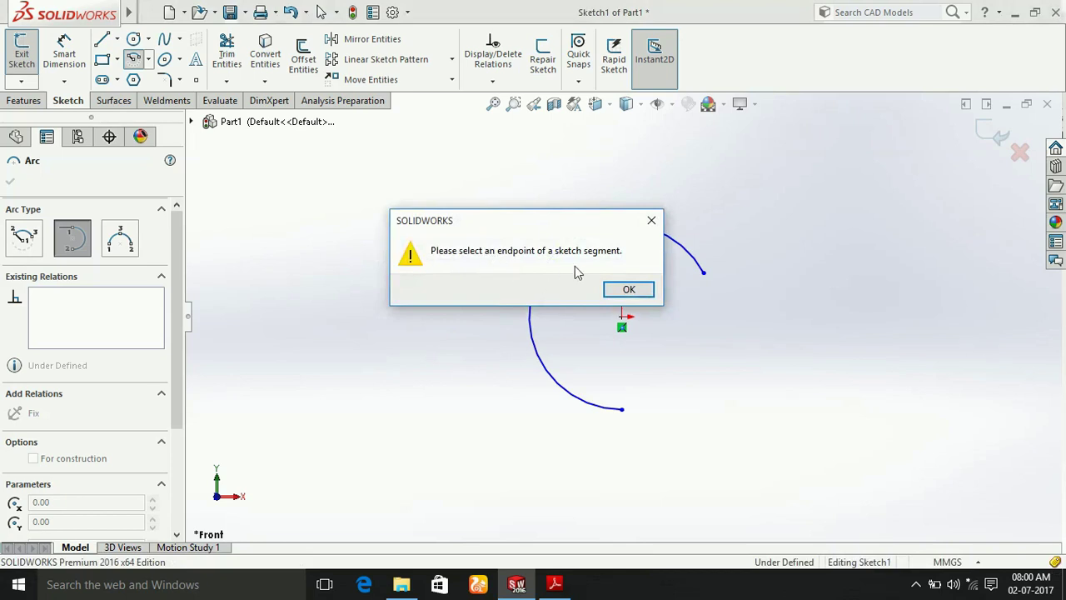
left_click(621, 289)
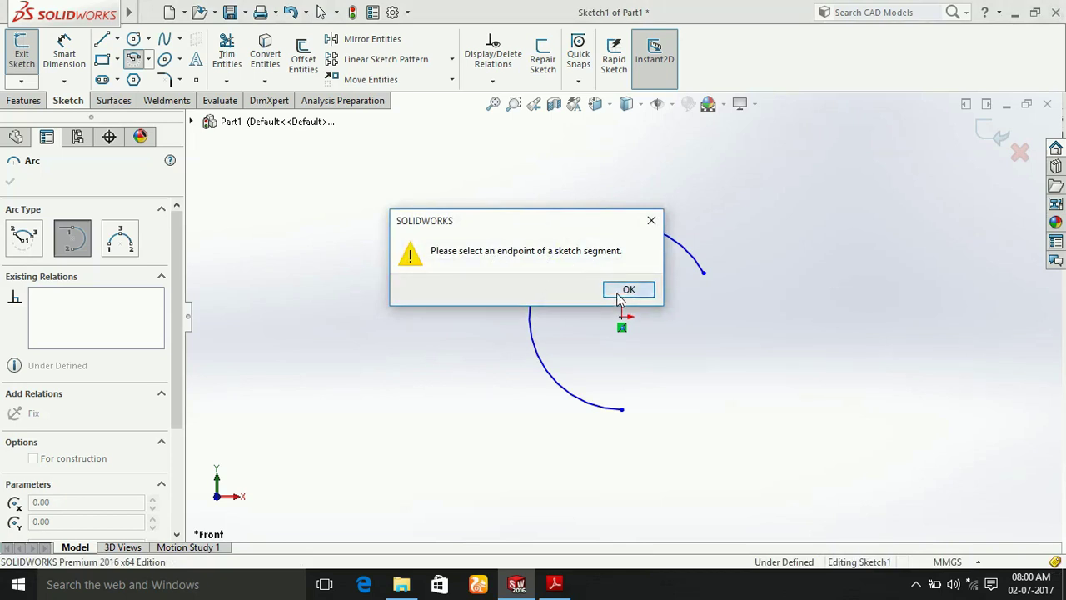
left_click(704, 275)
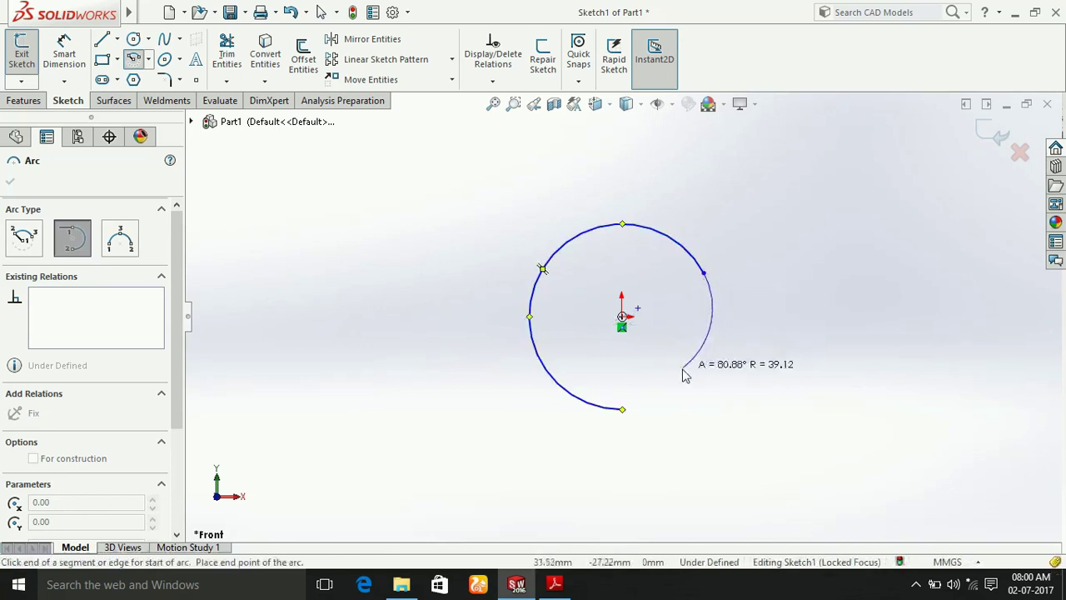
left_click(623, 410)
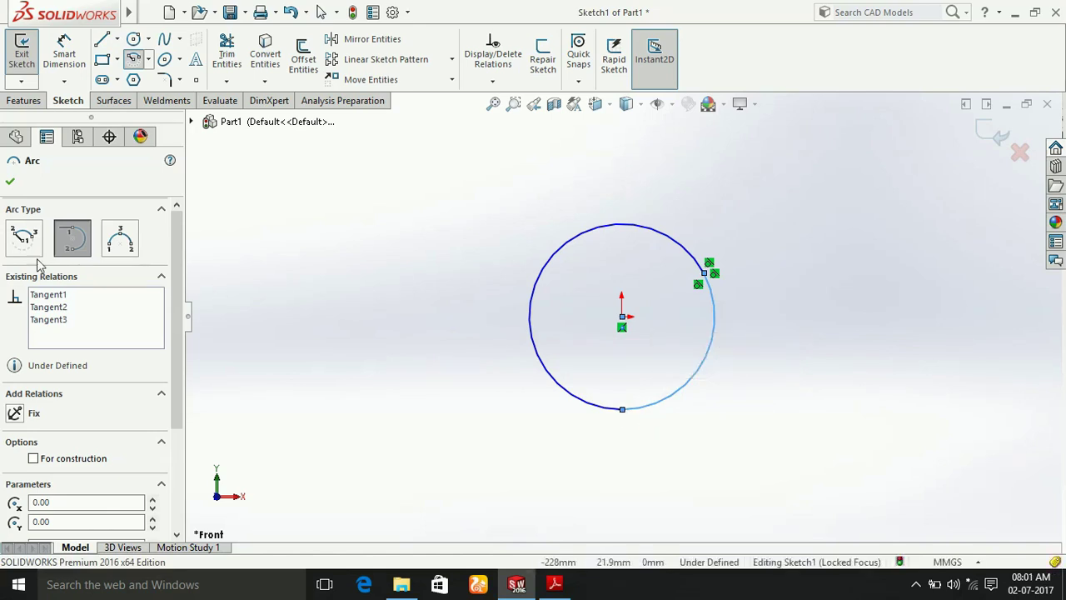
key("Delete")
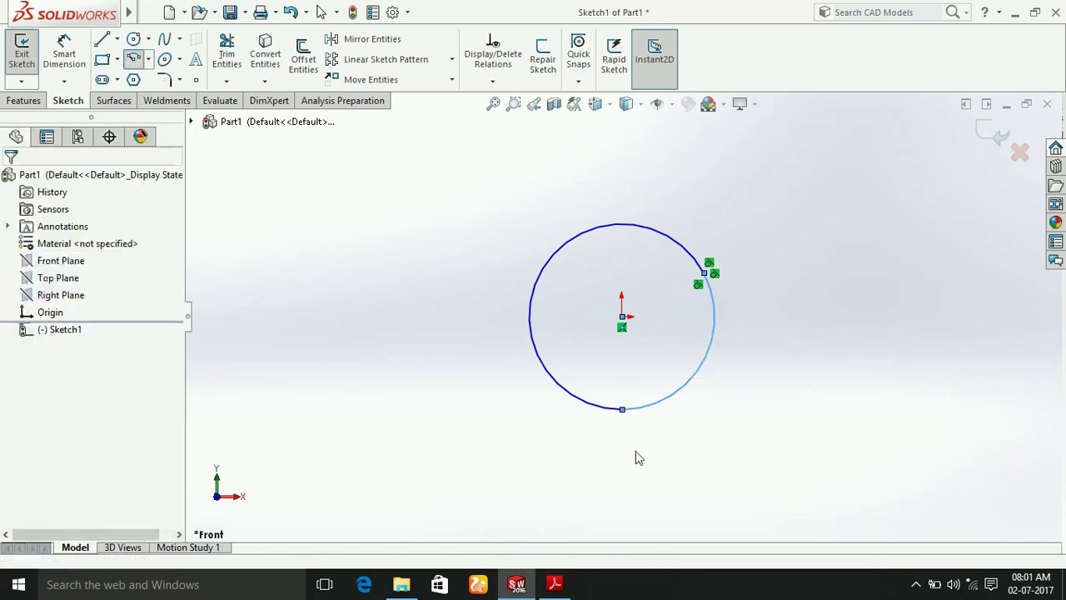
Join the arc's lower and upper endpoints with a radius 89.25 tangent arc, then choose 3 Point Arc.
left_click(149, 59)
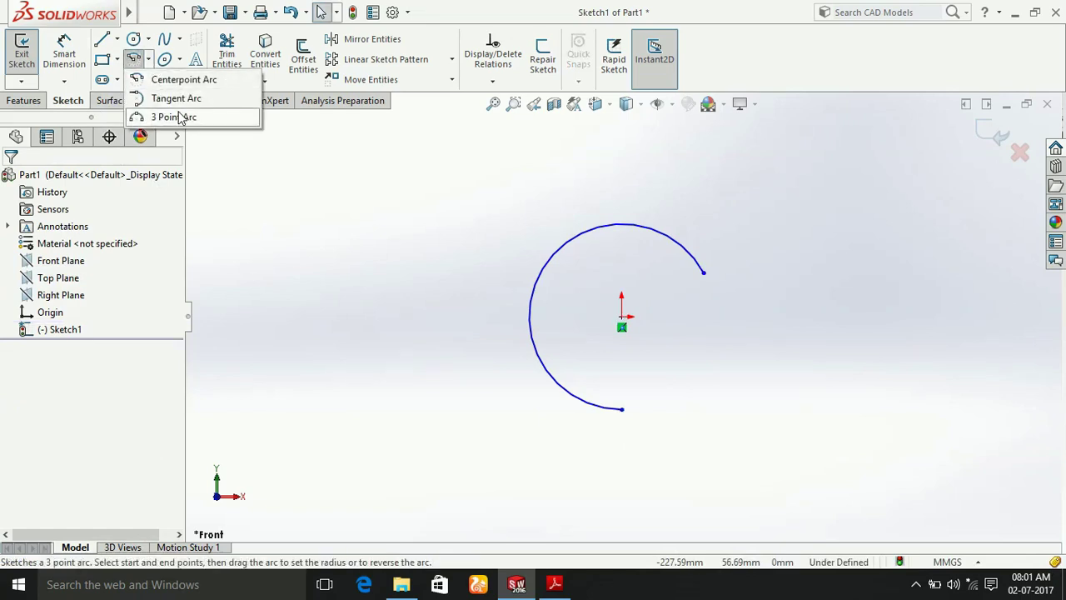
left_click(184, 106)
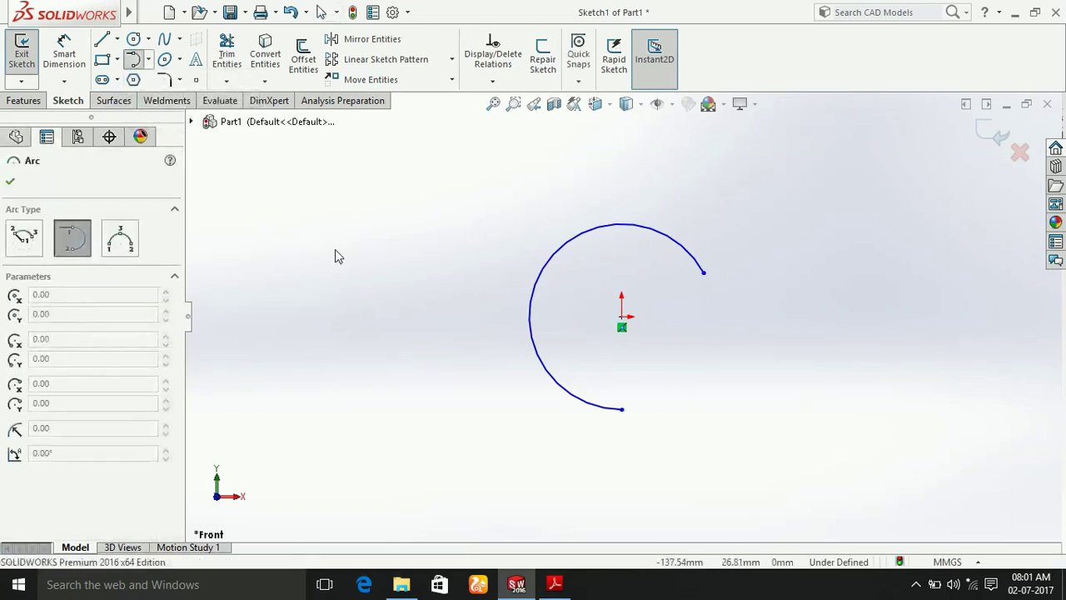
left_click(621, 409)
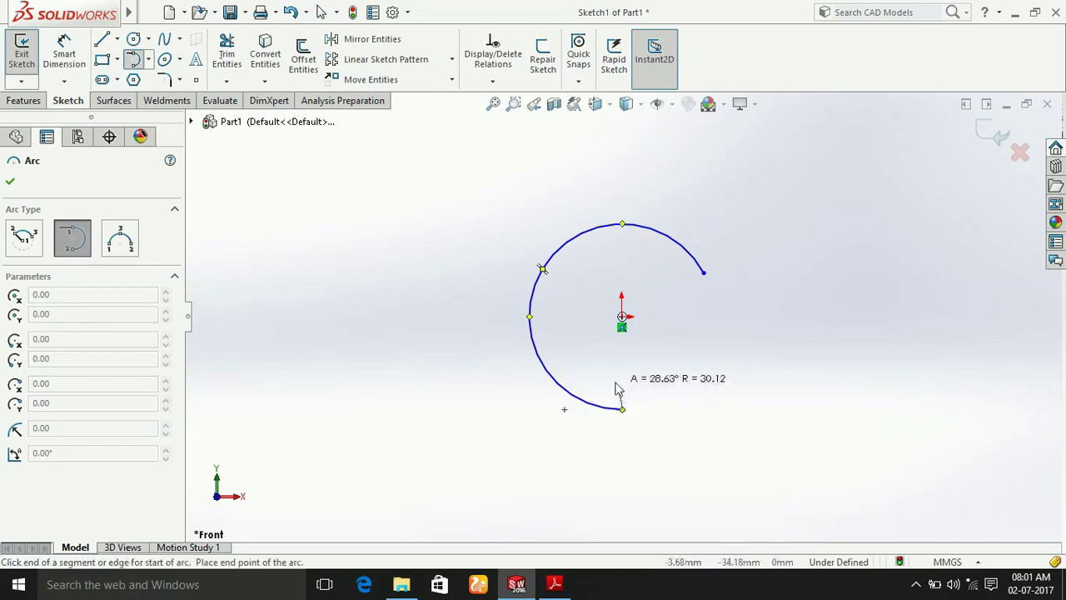
left_click(706, 291)
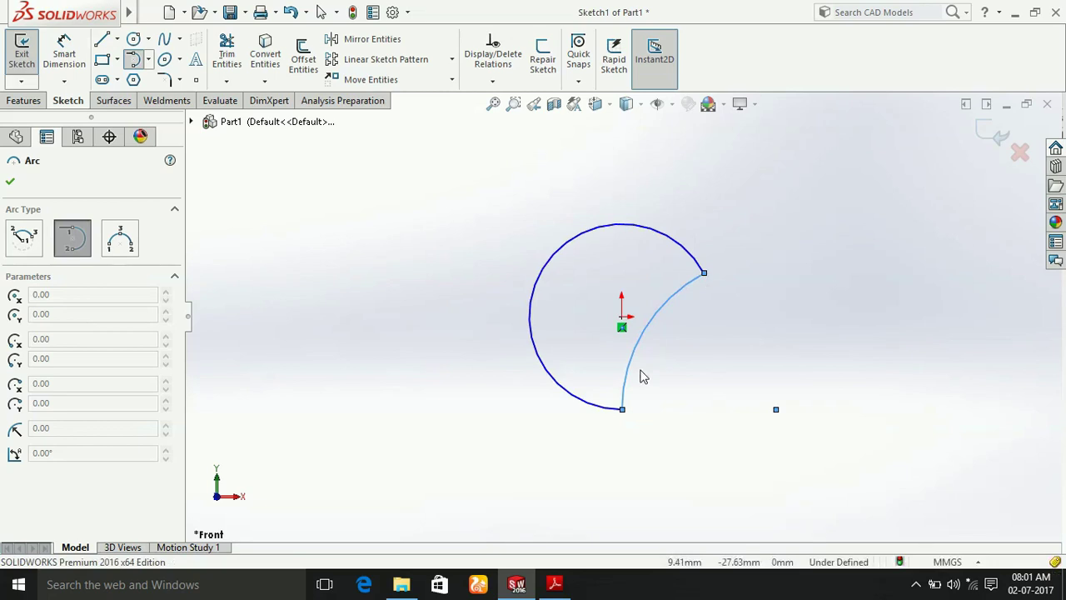
left_click(121, 243)
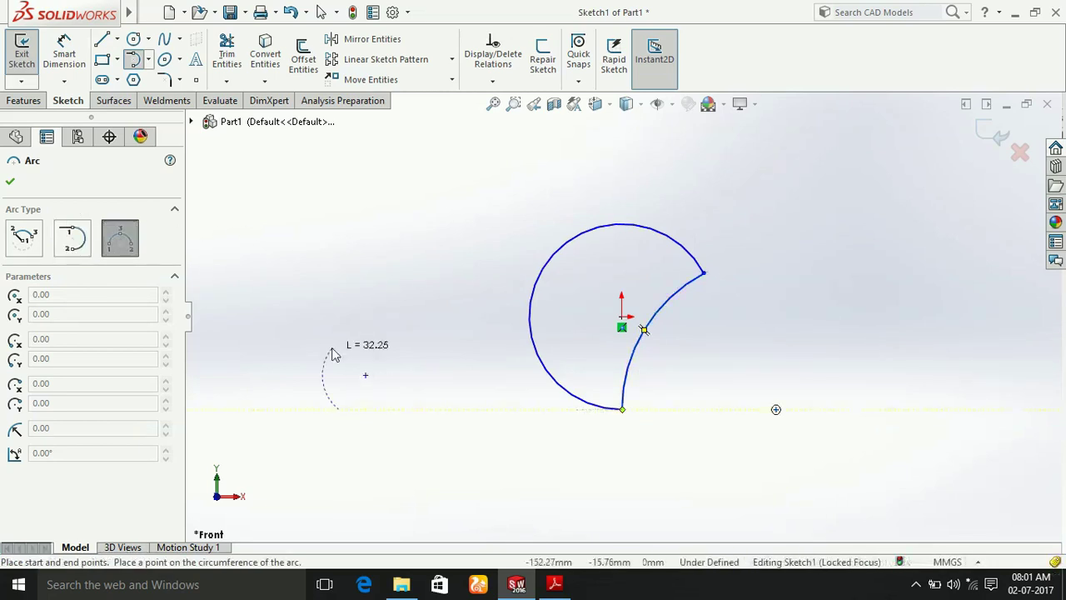
Complete the left three-point arc by setting its second endpoint and bulge.
left_click(482, 261)
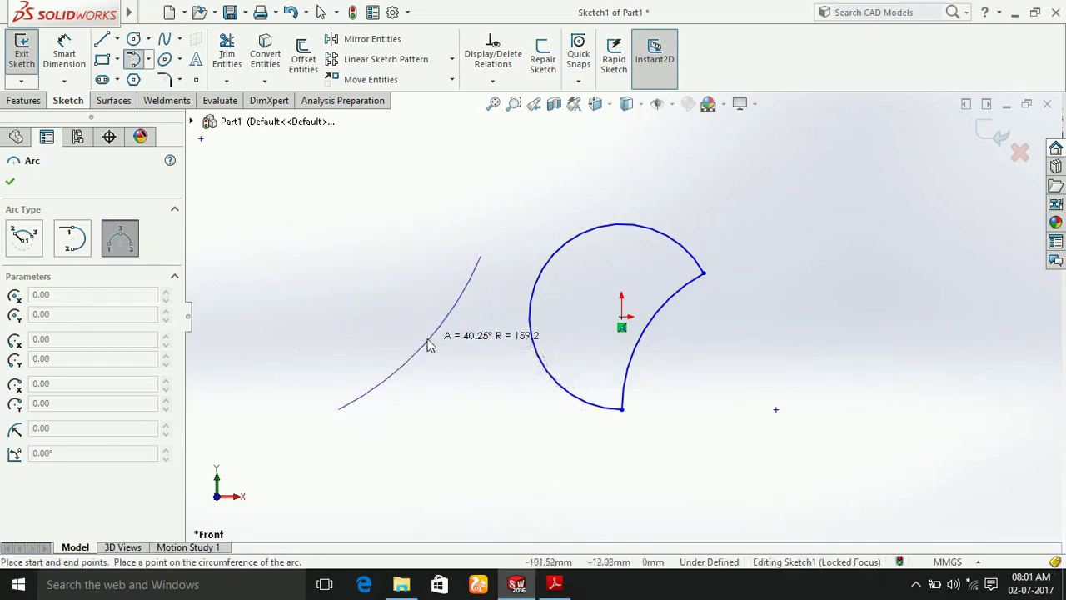
left_click(346, 270)
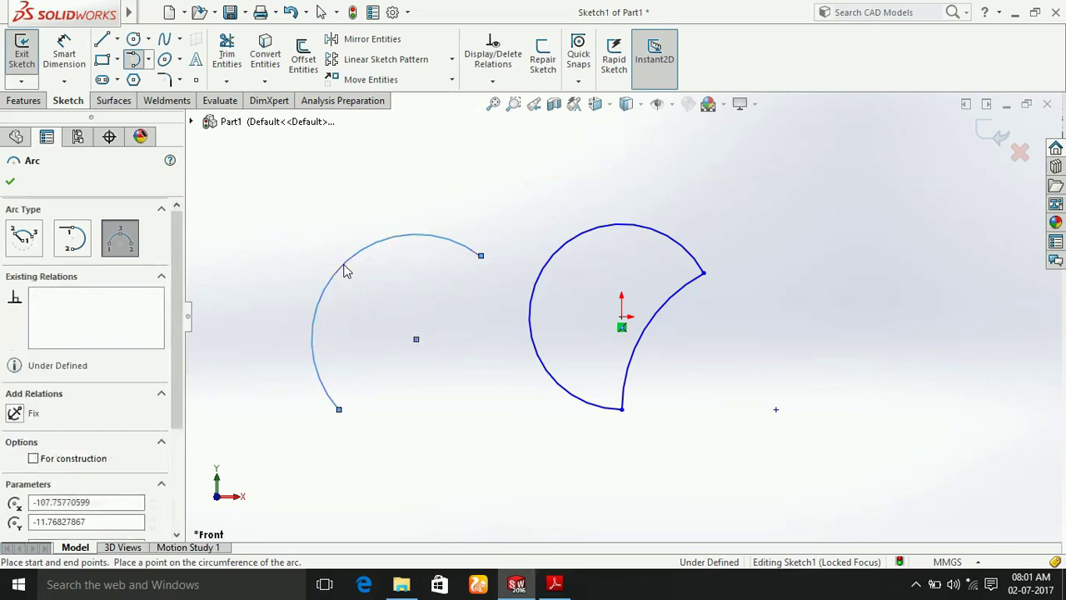
scroll(595, 339, "up", 2)
scroll(596, 339, "up", 3)
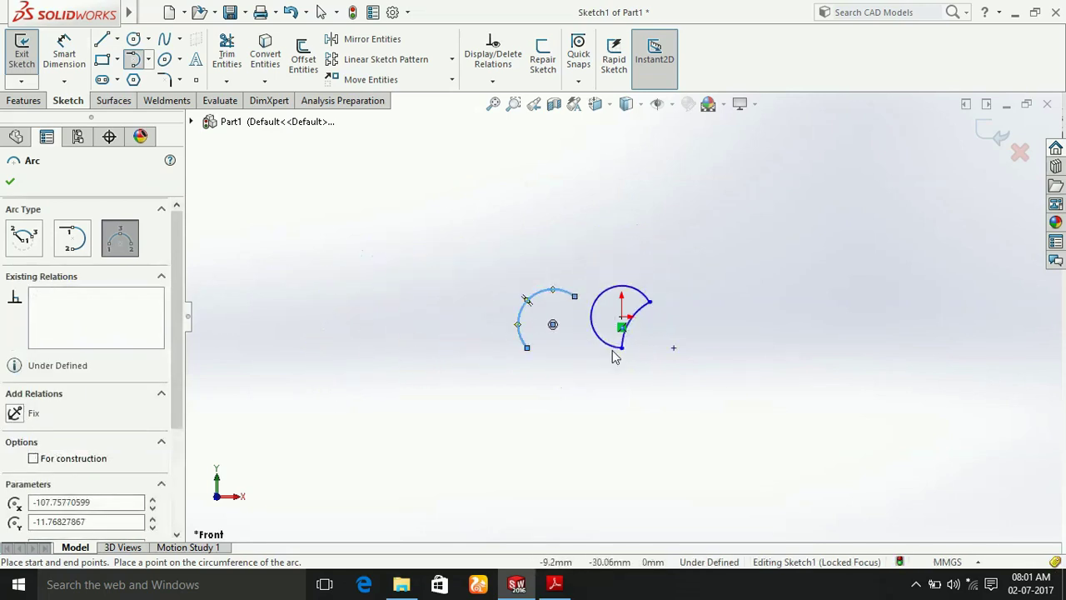
scroll(829, 335, "down", 3)
scroll(626, 308, "down", 1)
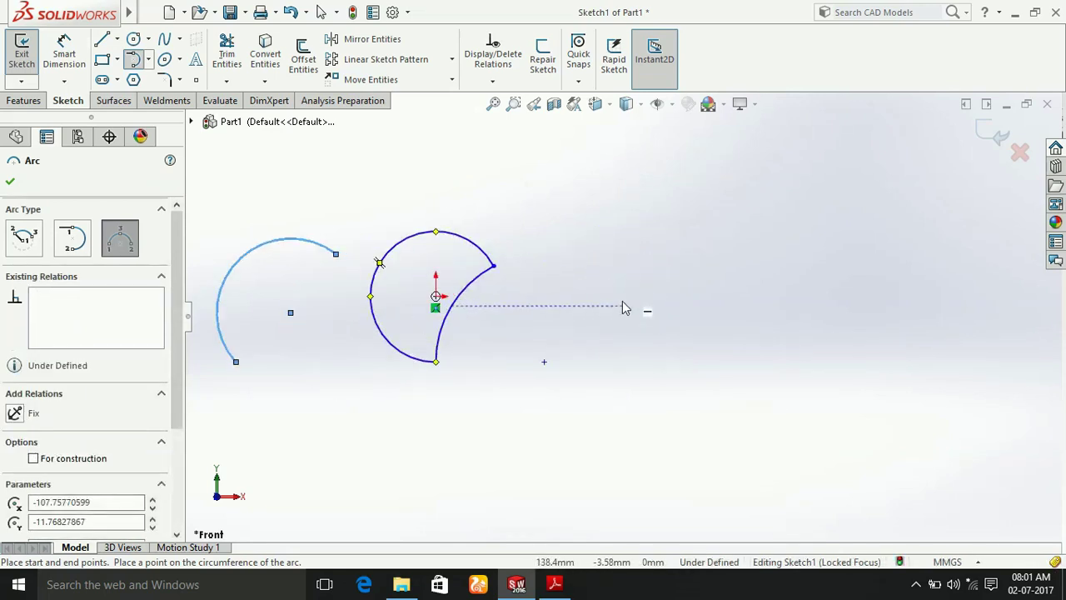
Draw a three-point arc right of the first shape, radius about 89.67, then exit arcs.
left_click(657, 364)
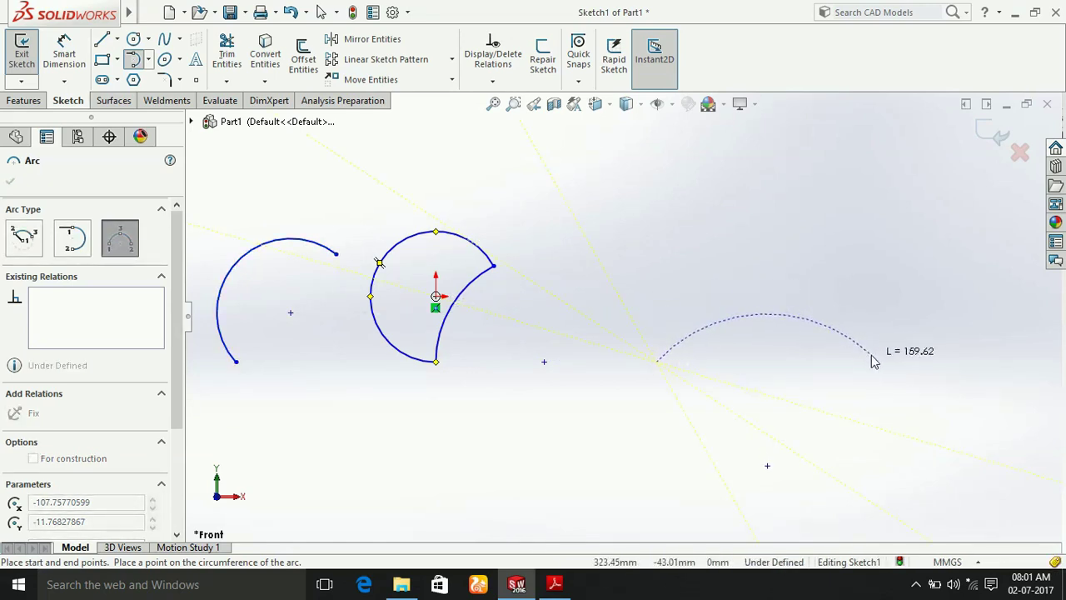
left_click(872, 360)
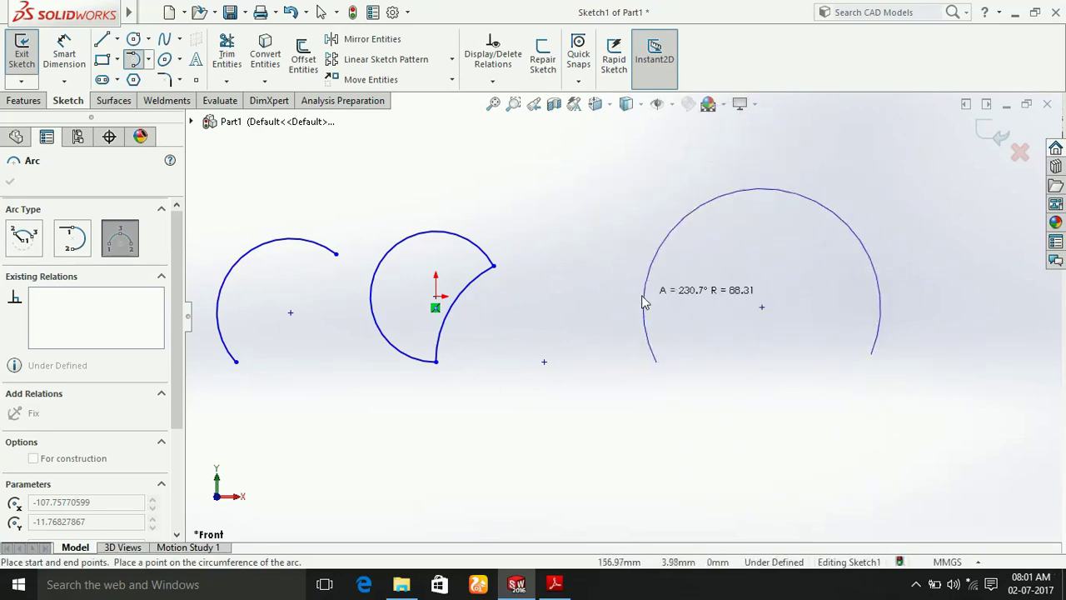
left_click(714, 308)
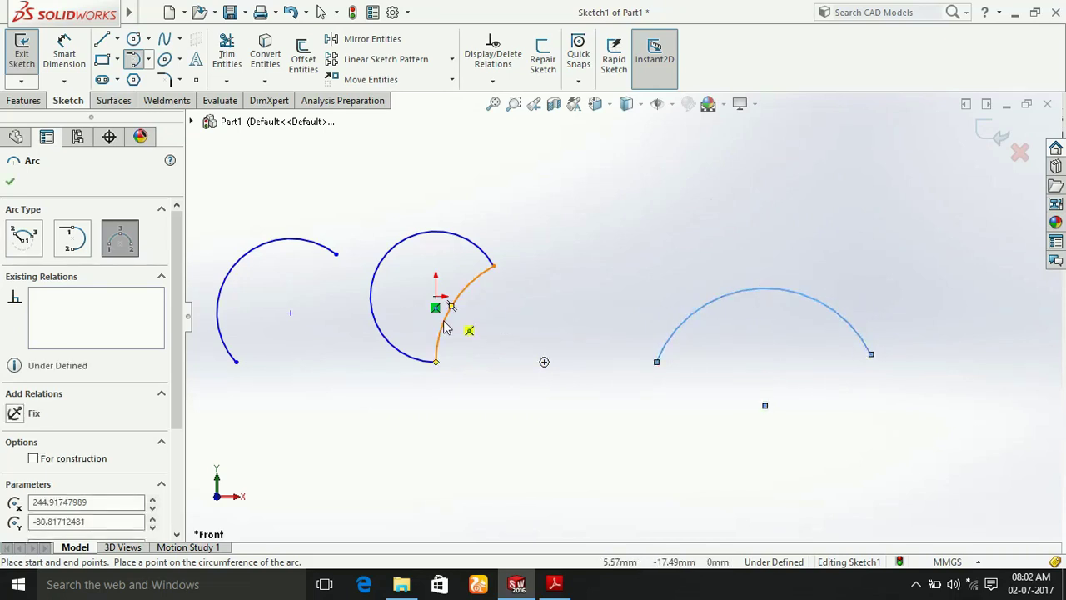
key("Escape")
scroll(492, 367, "up", 3)
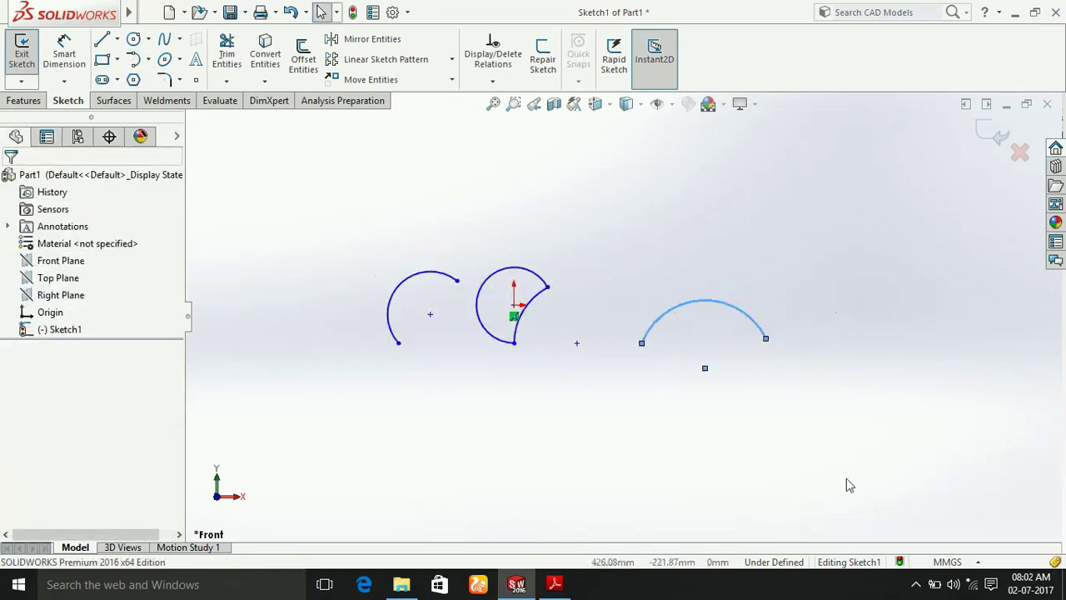
Delete all four arcs and start a full ellipse centred on the sketch origin.
left_click_drag(842, 453, 302, 182)
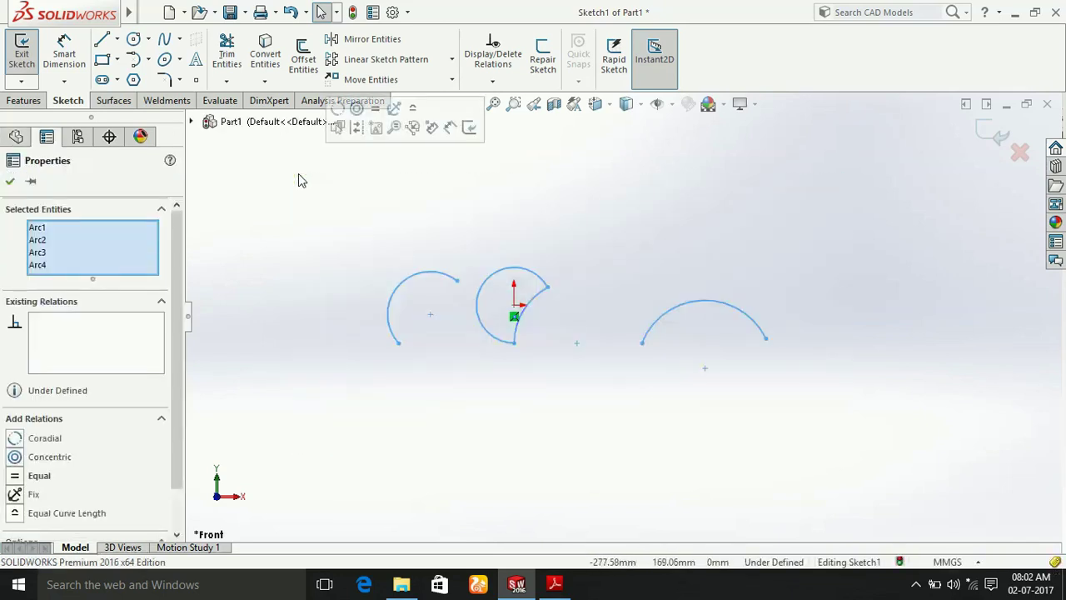
key("Delete")
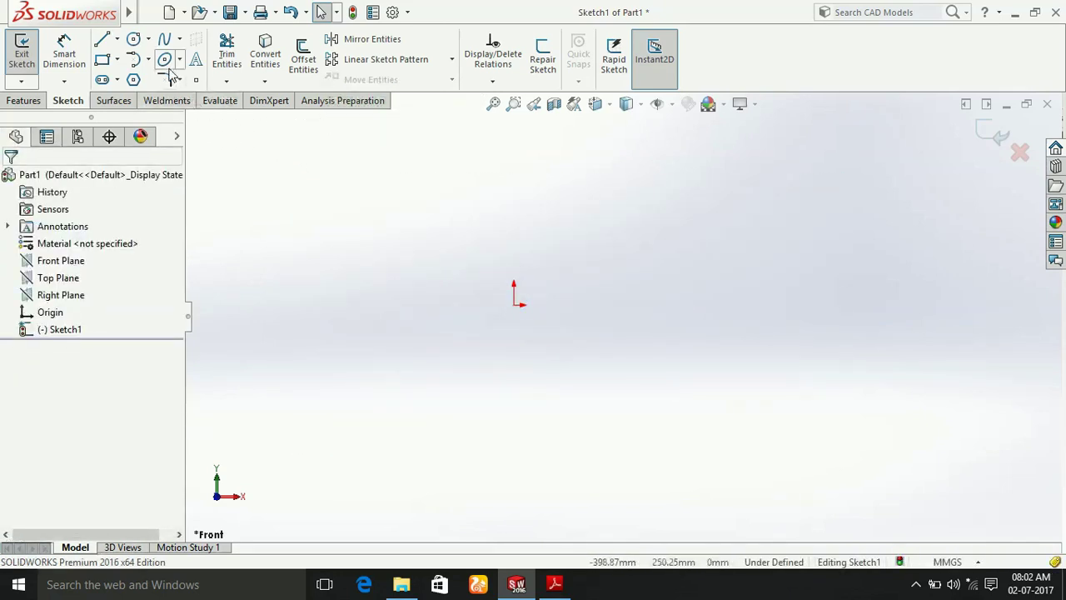
left_click(182, 62)
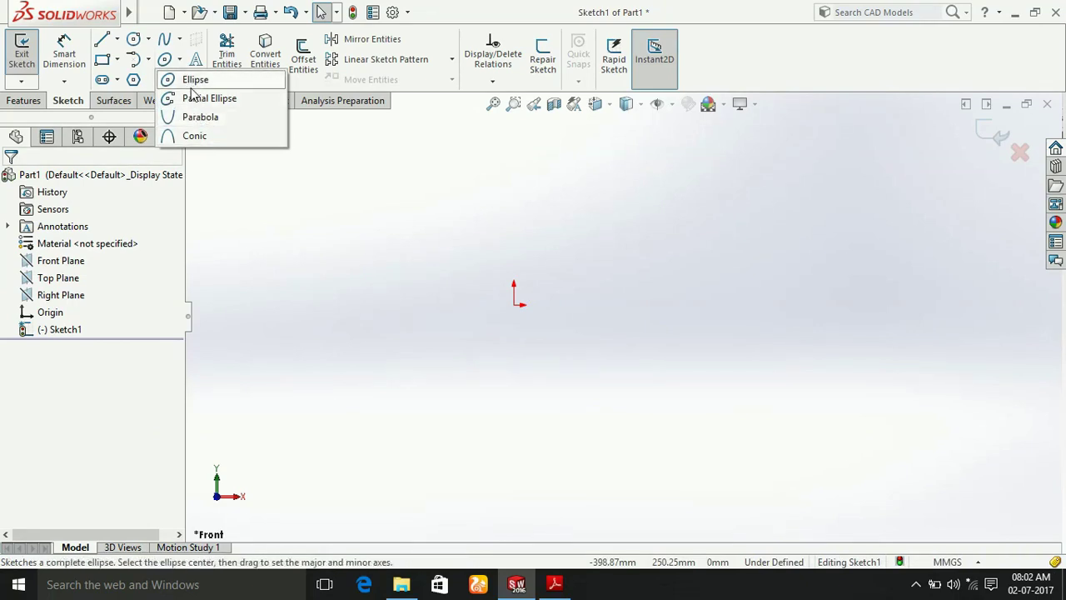
left_click(194, 80)
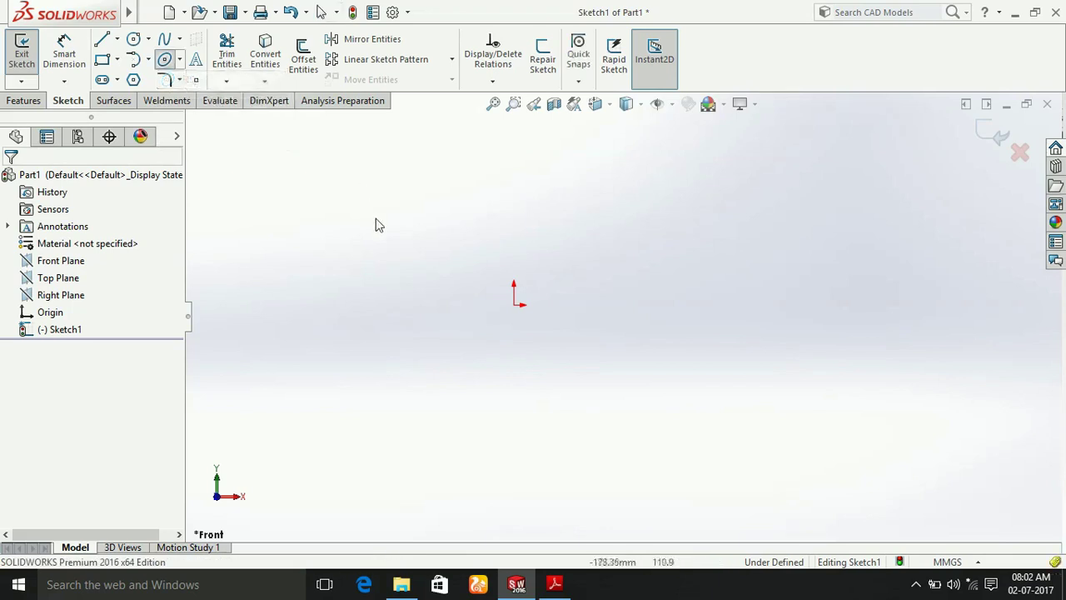
left_click(515, 306)
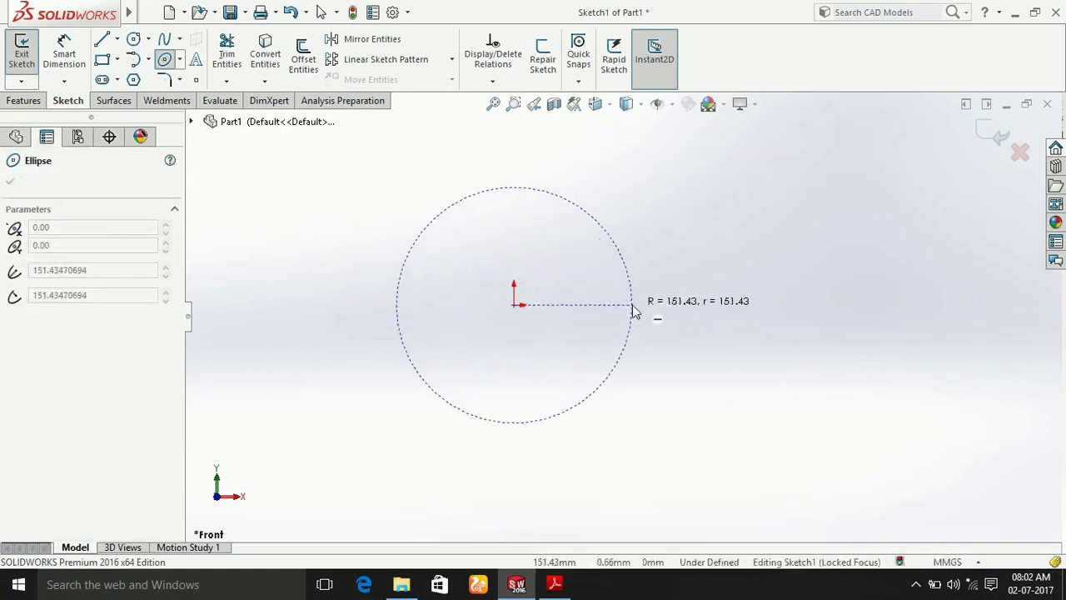
Finish the origin-centred ellipse with semi-axes of about 171.48 and 89.21.
left_click(649, 306)
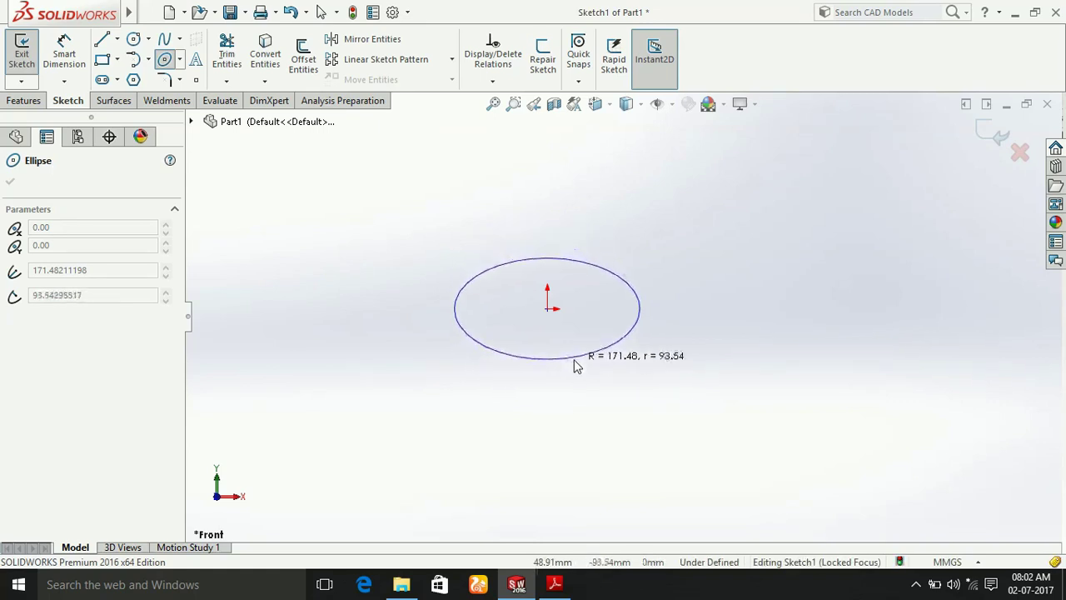
left_click(577, 364)
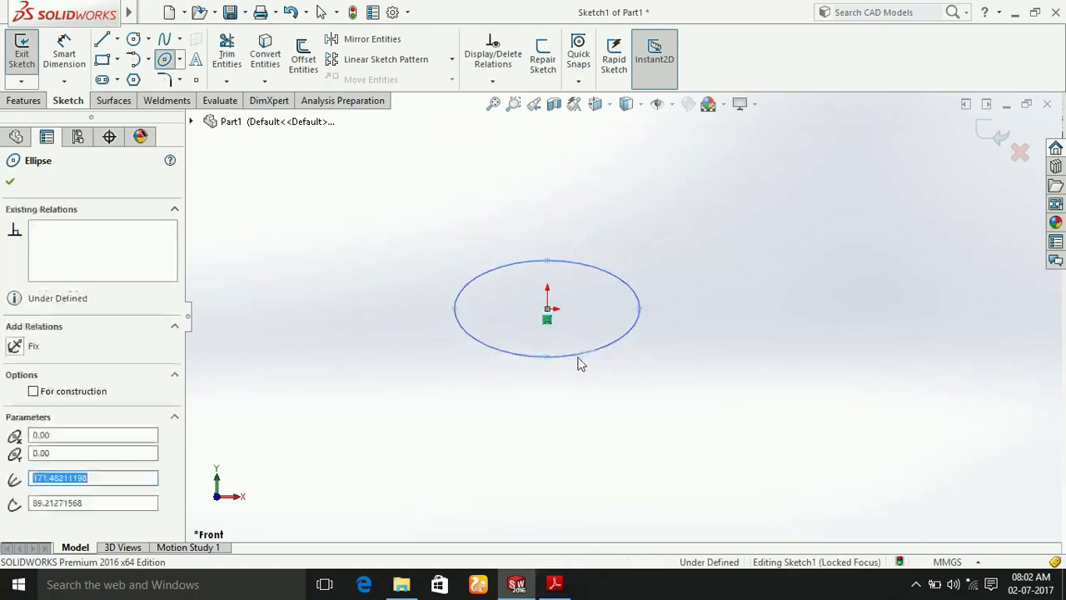
left_click(180, 60)
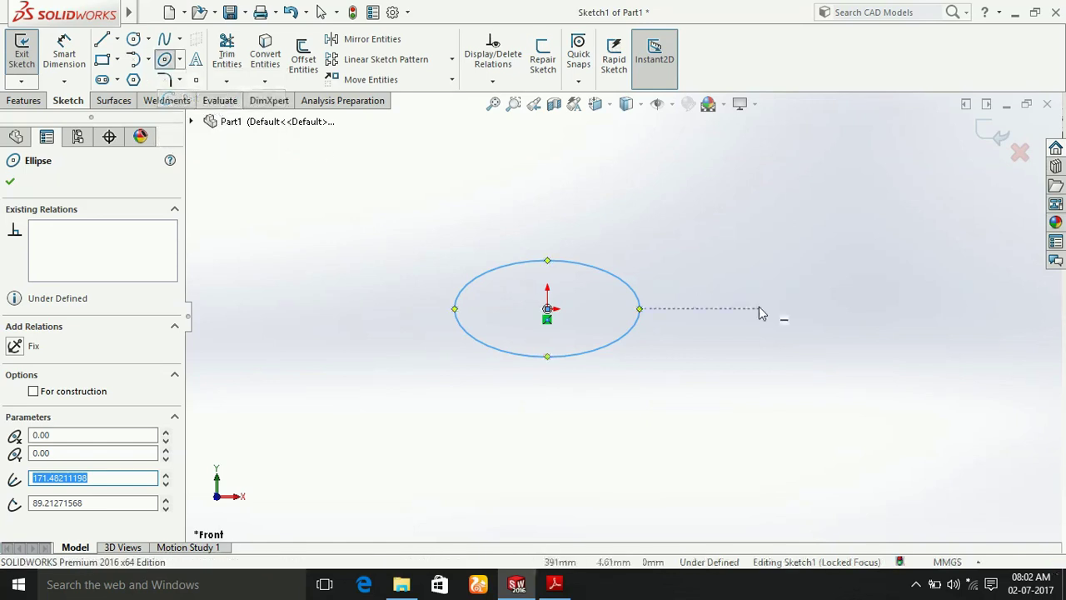
scroll(687, 343, "up", 2)
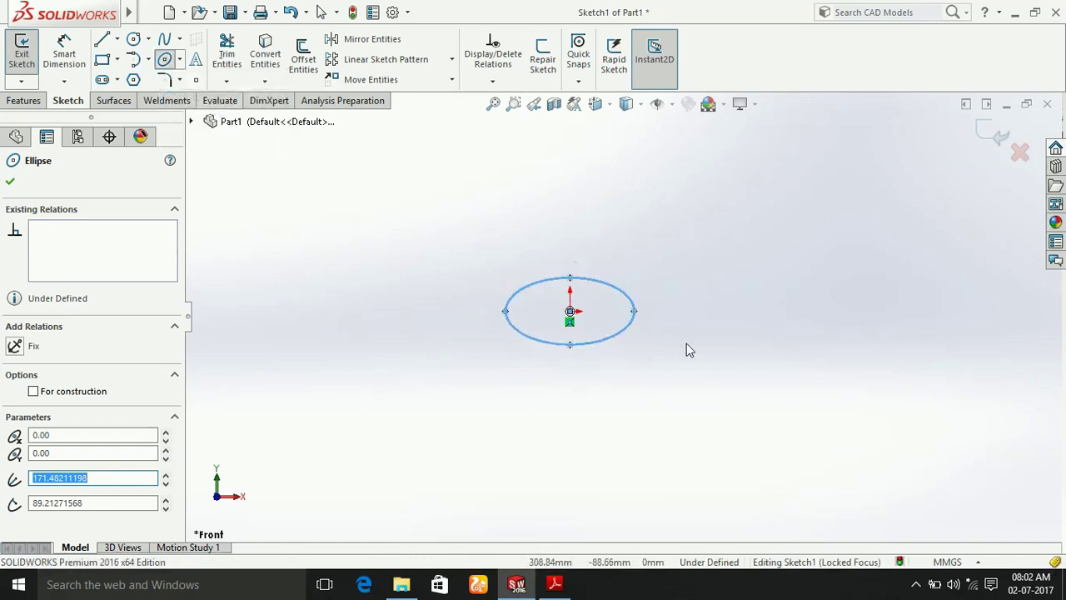
Draw a partial ellipse right of the full ellipse, radii 231.85 and 132.99, ending below its centre.
left_click(769, 367)
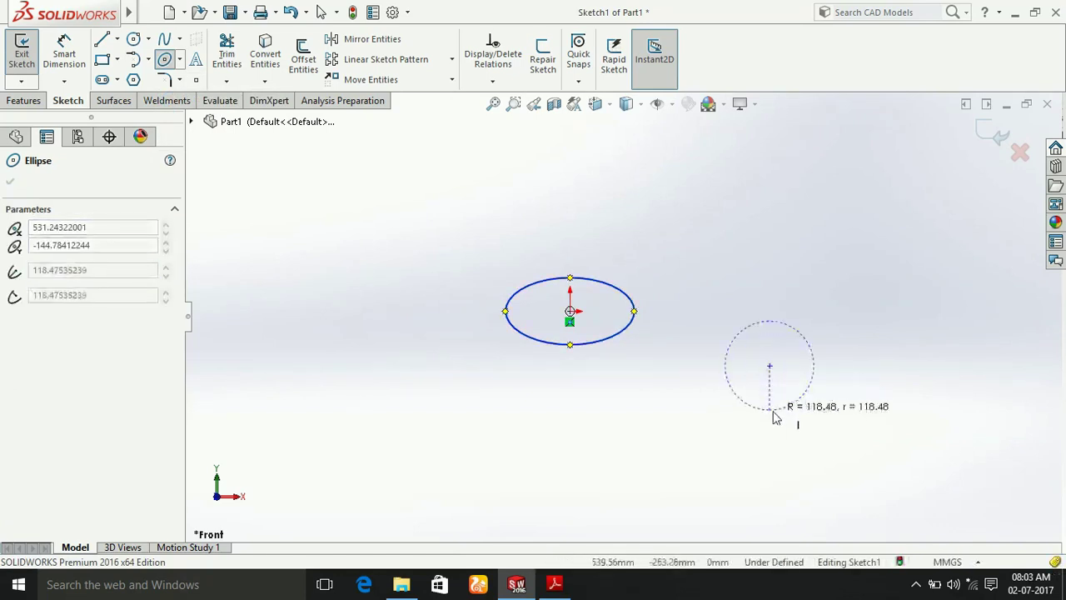
left_click(780, 456)
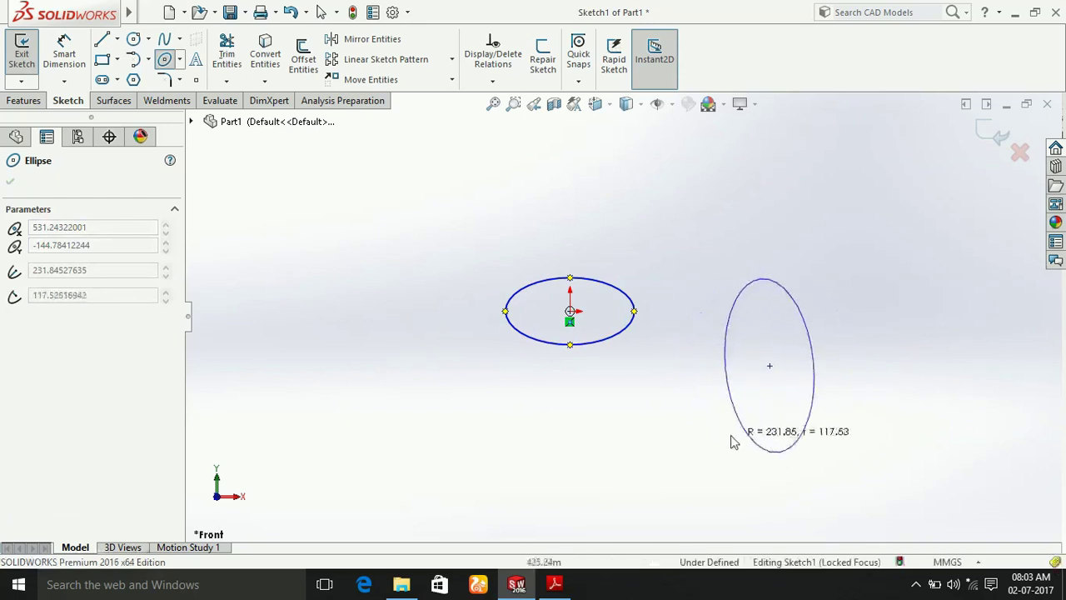
left_click(720, 372)
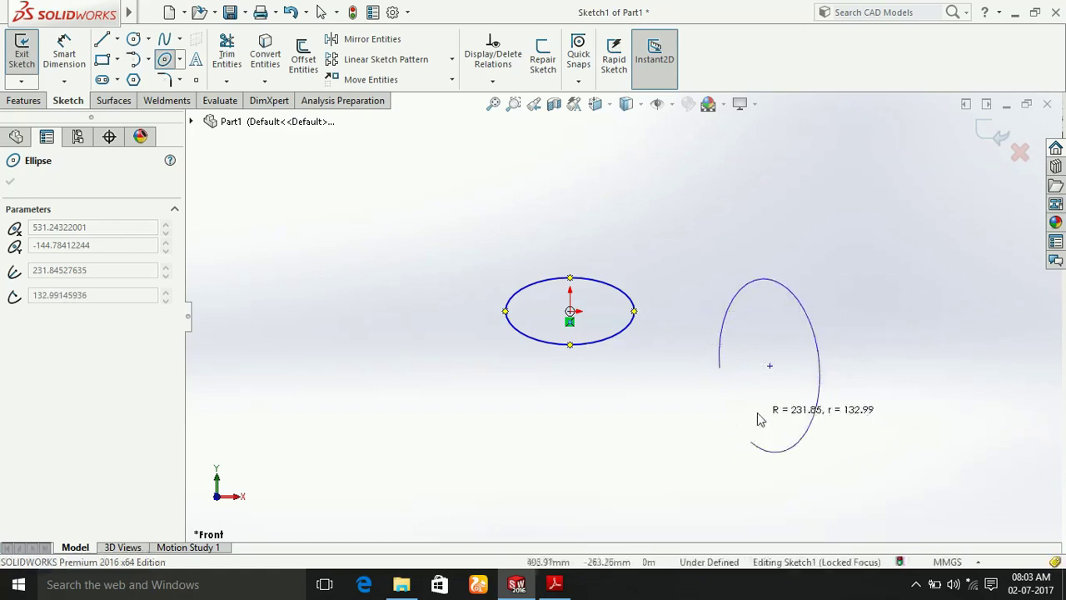
left_click(750, 441)
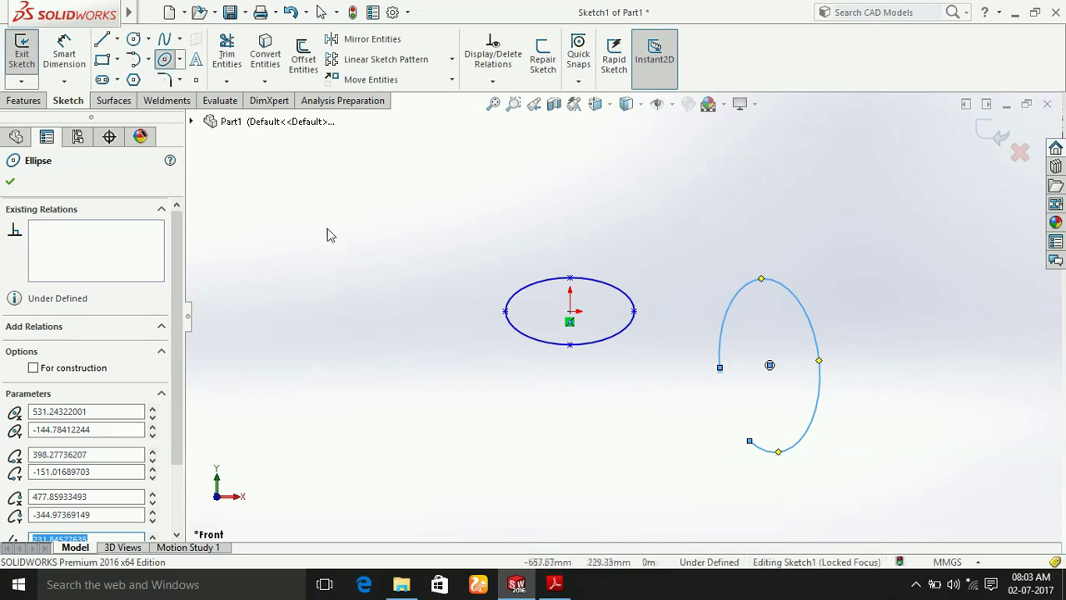
left_click(180, 64)
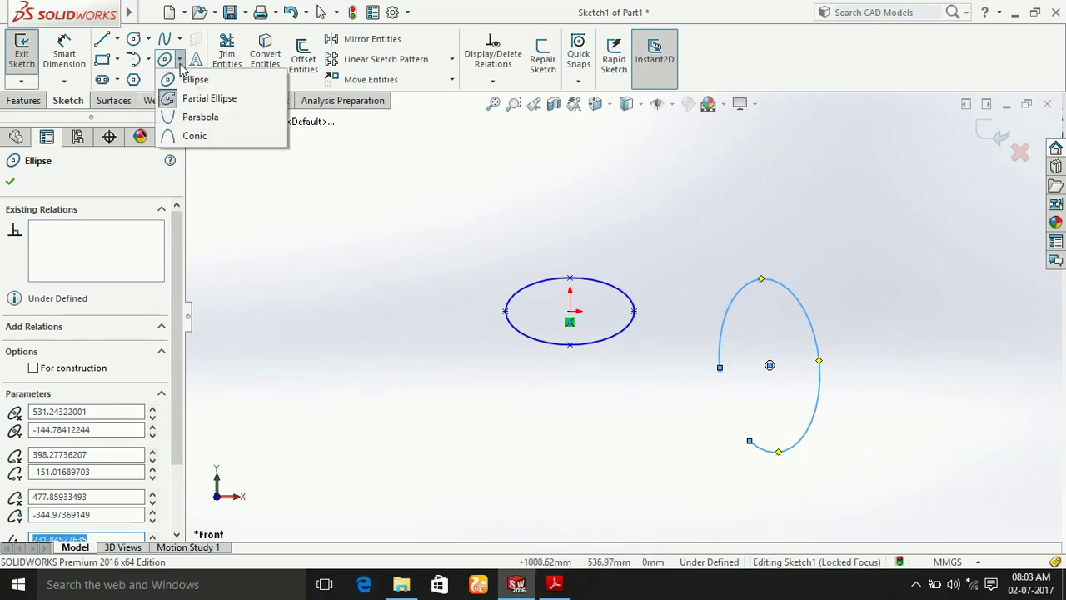
Sketch a parabola focused on the ellipse centre, vertex 292.36 below, from the elliptical arc to the upper left.
left_click(204, 118)
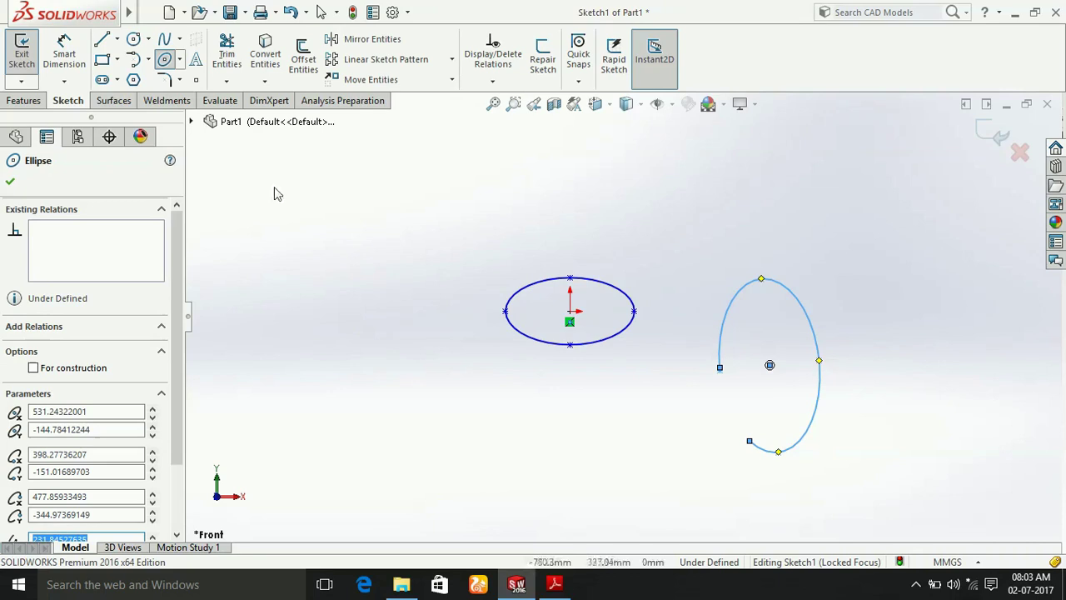
left_click(570, 322)
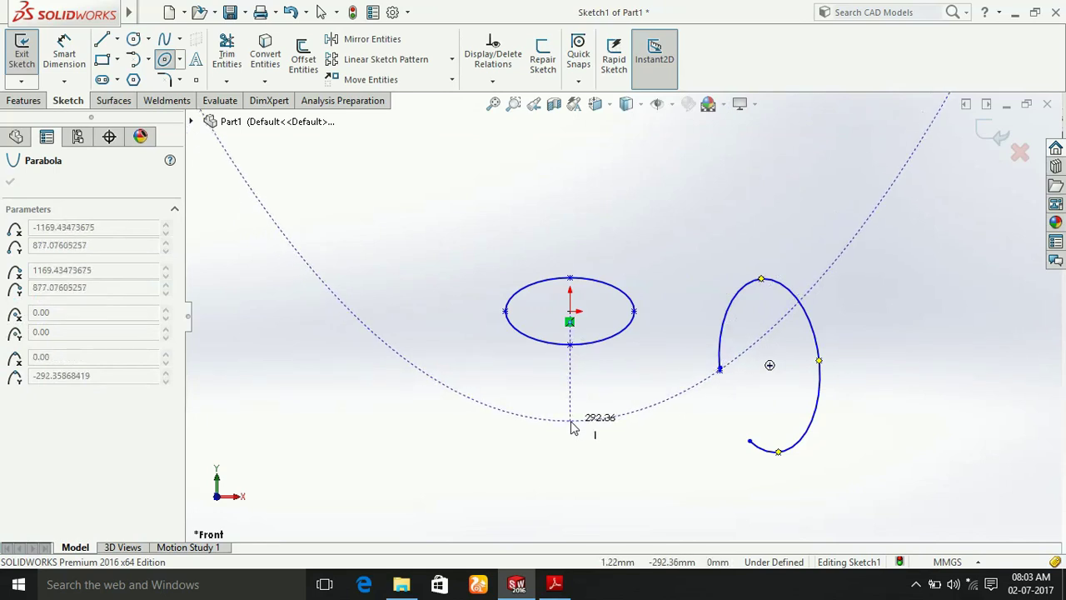
left_click(572, 421)
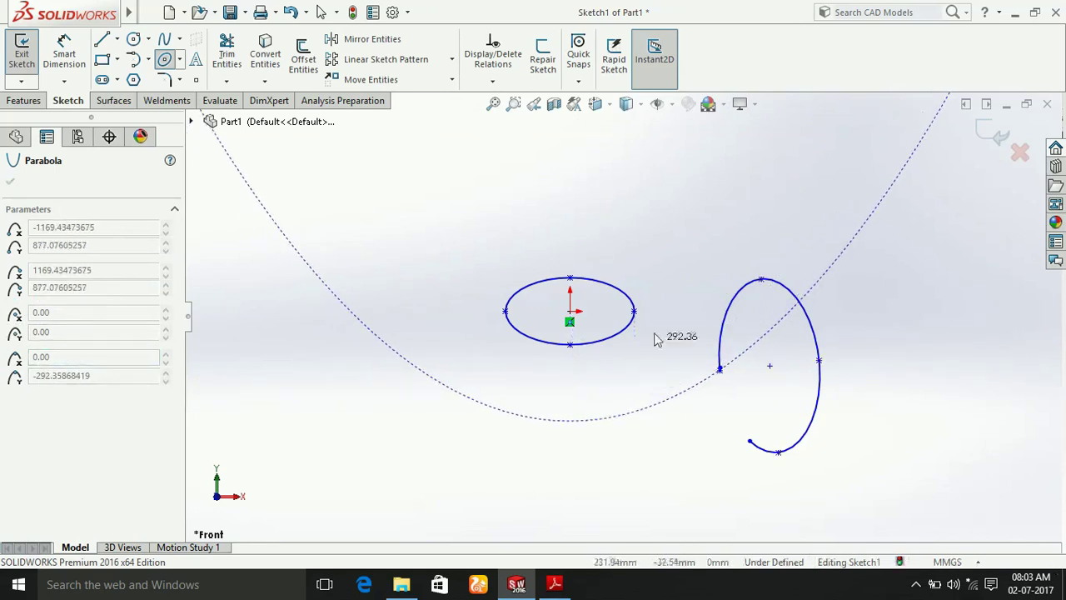
left_click(730, 219)
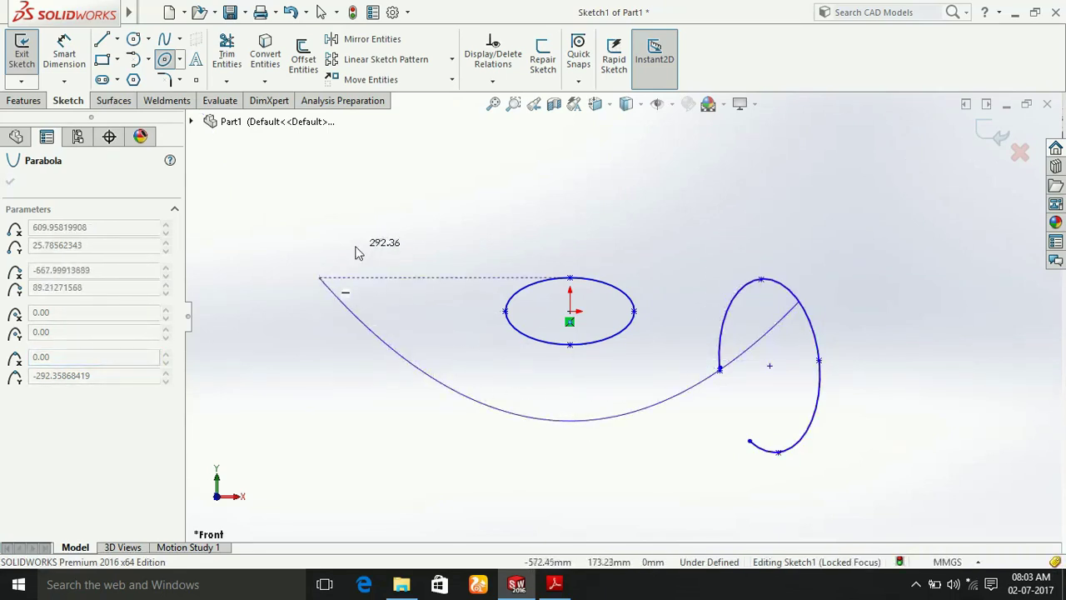
left_click(343, 207)
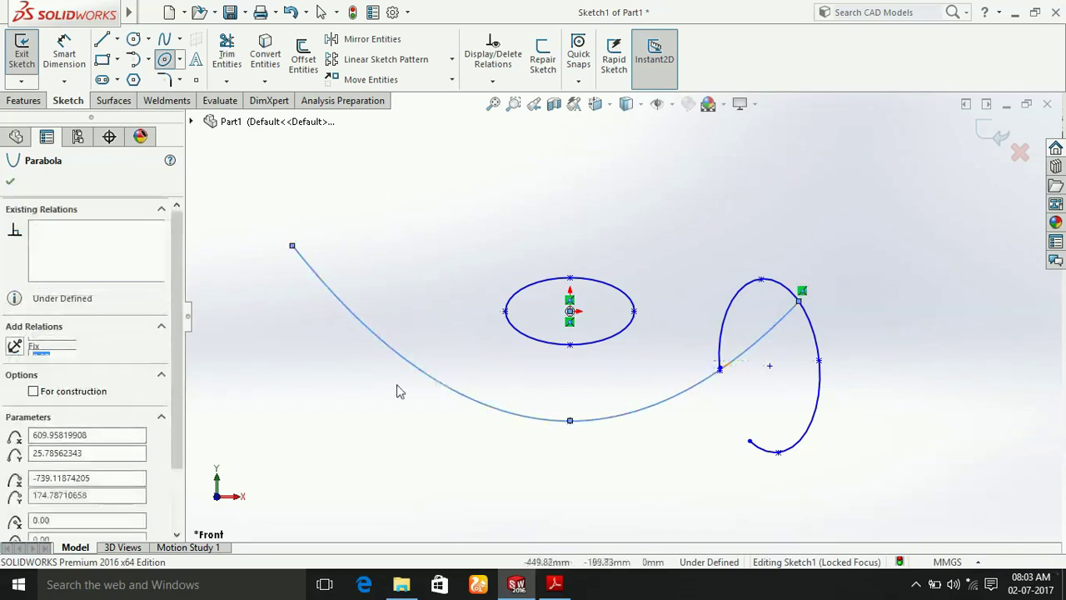
scroll(676, 284, "up", 2)
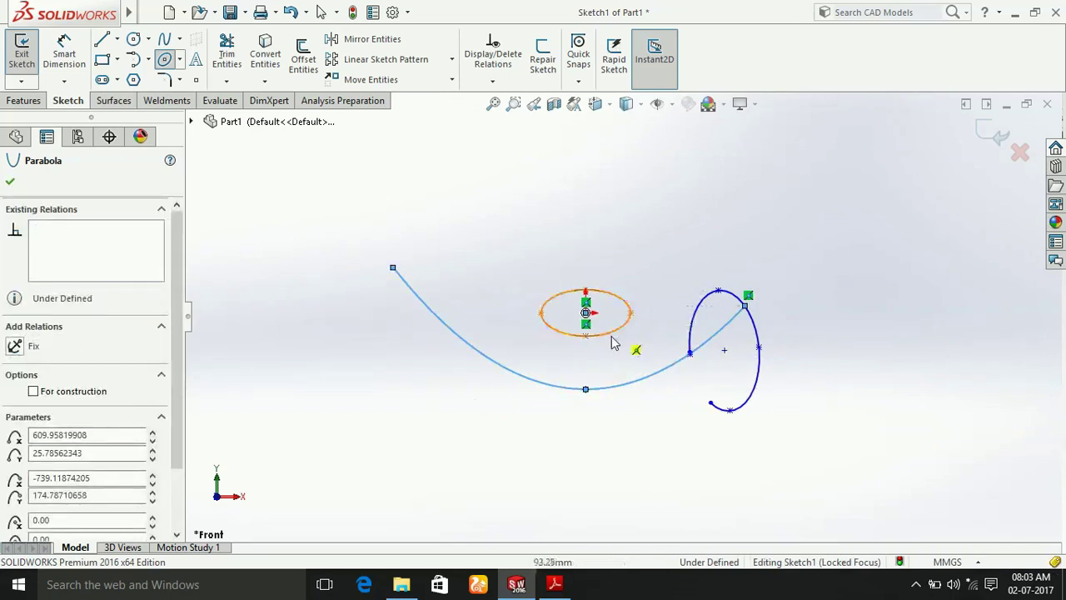
scroll(612, 342, "down", 2)
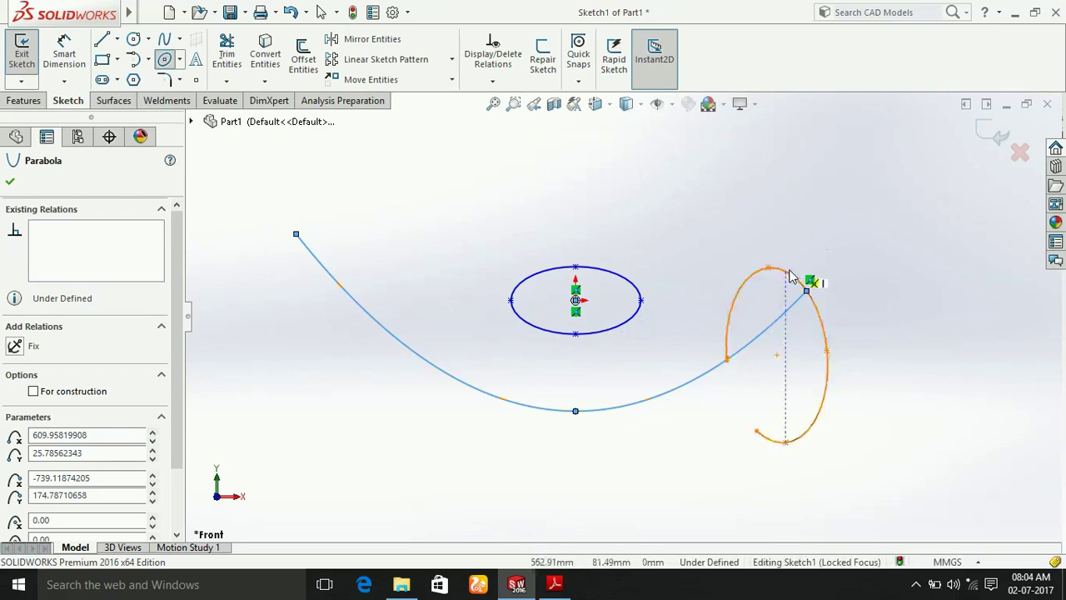
left_click(179, 59)
left_click(194, 137)
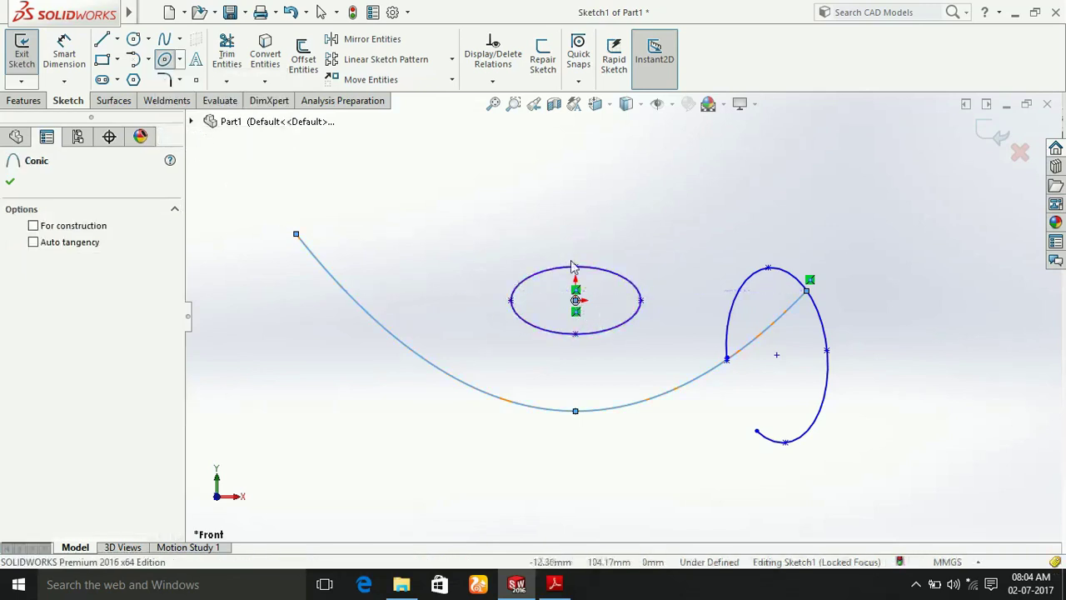
Draw a conic rising from the ellipse centre to a point above, bulging rightwards, then fit the view.
left_click(580, 237)
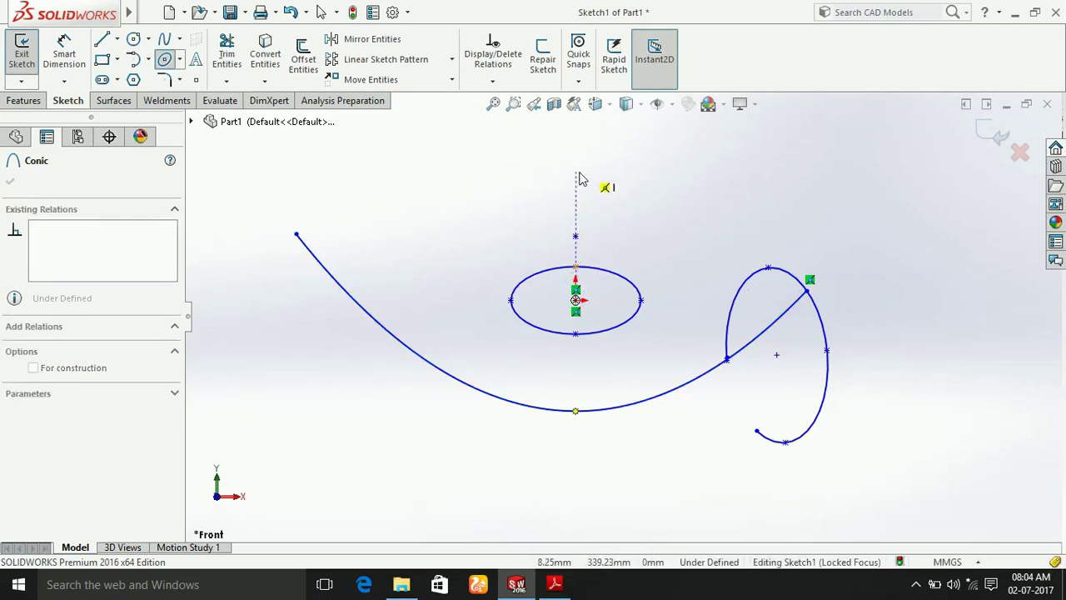
left_click(579, 177)
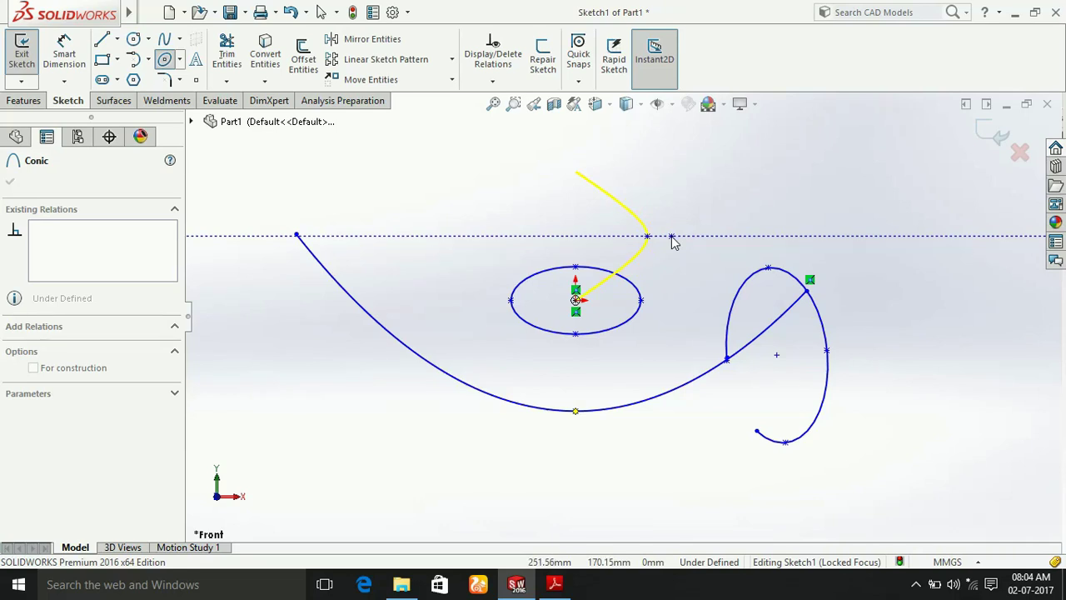
left_click(672, 238)
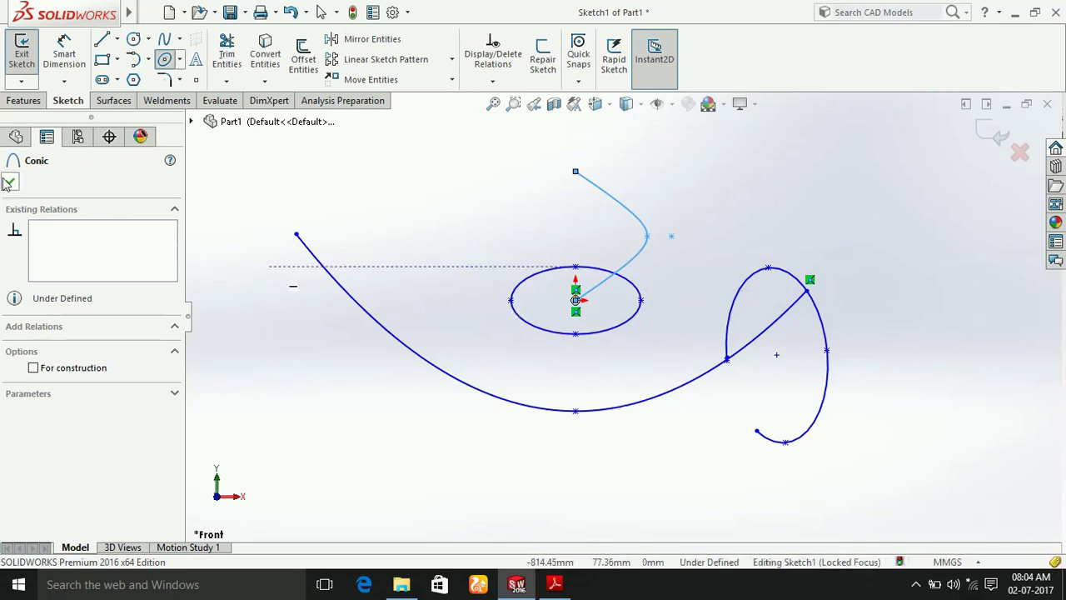
key("Escape")
key("z")
key("z")
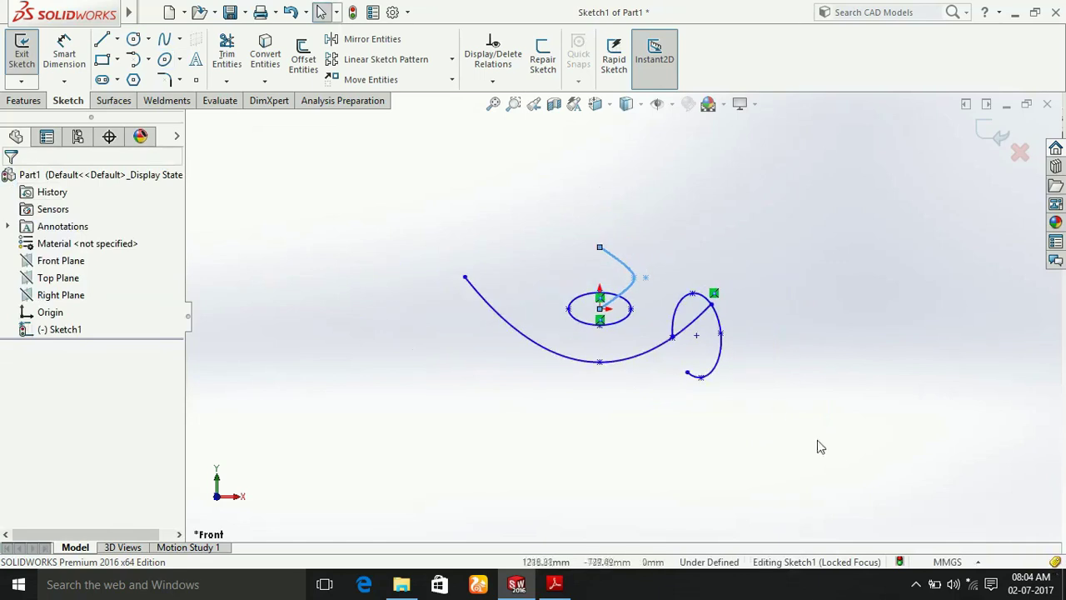
Box-select and delete both ellipses, the parabola and the conic curve.
left_click_drag(808, 451, 411, 215)
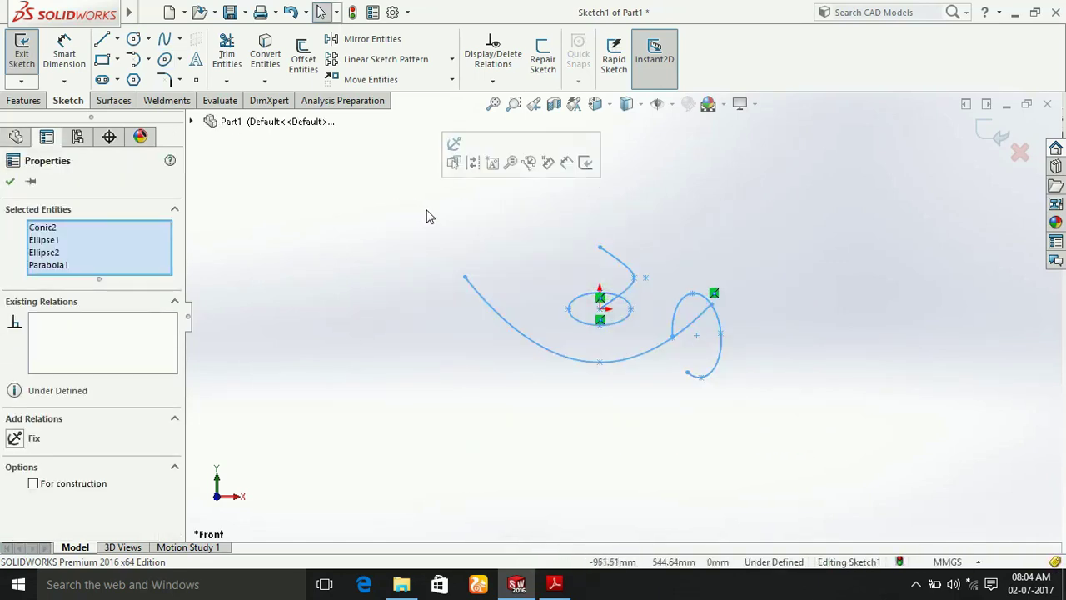
key("Delete")
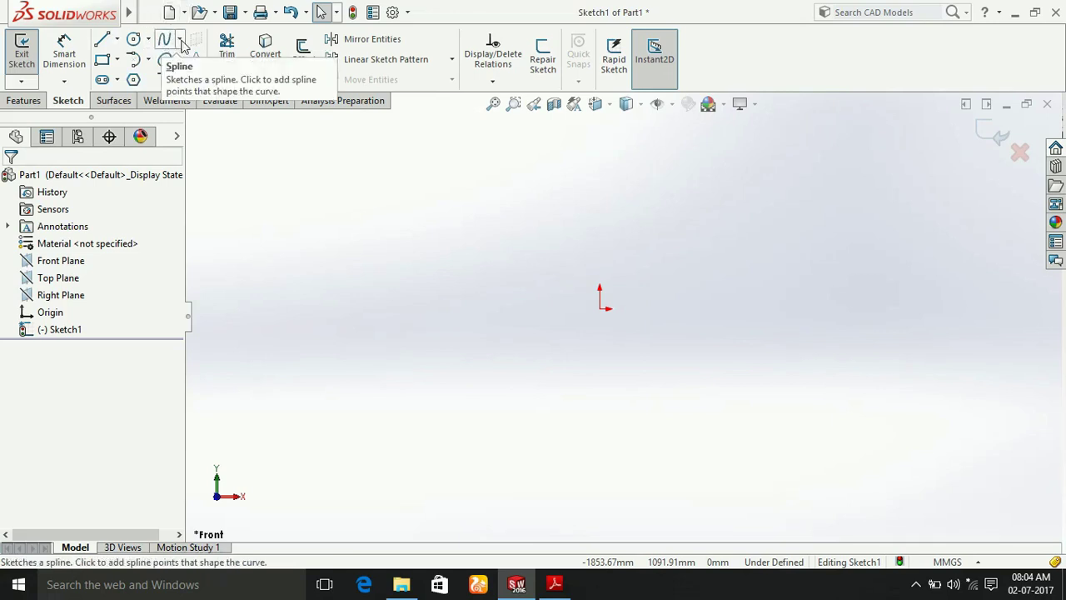
left_click(181, 40)
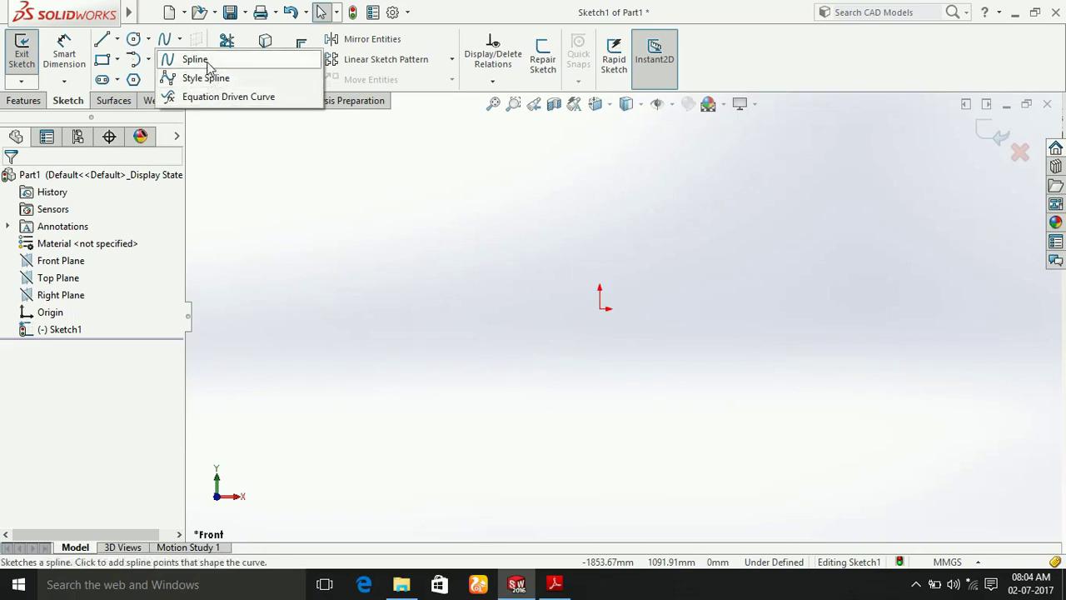
left_click(208, 67)
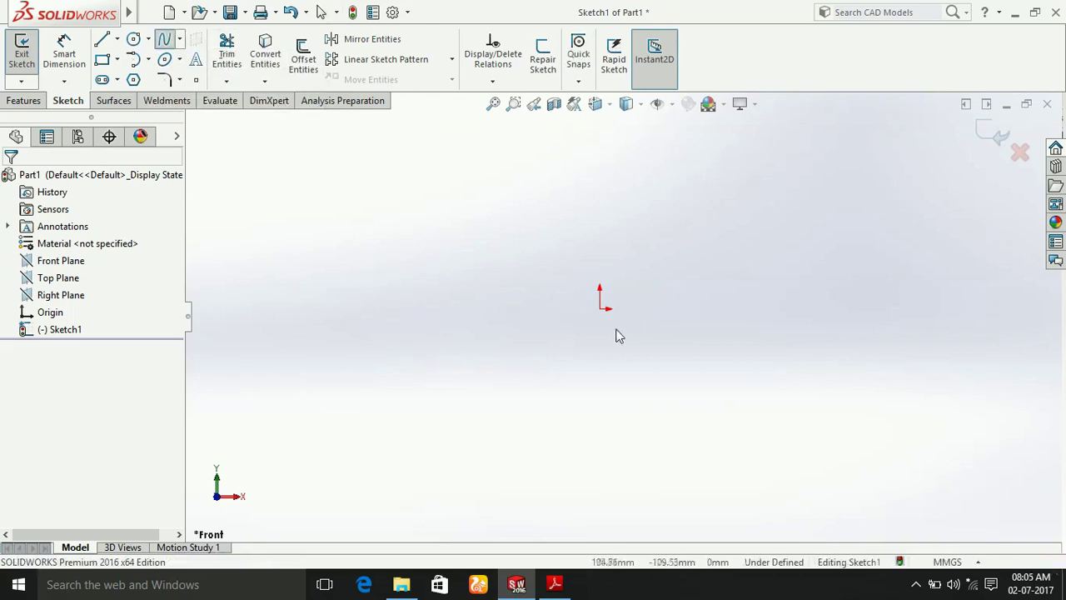
Draw a closed wavy spline loop that starts and ends at the origin.
left_click(600, 309)
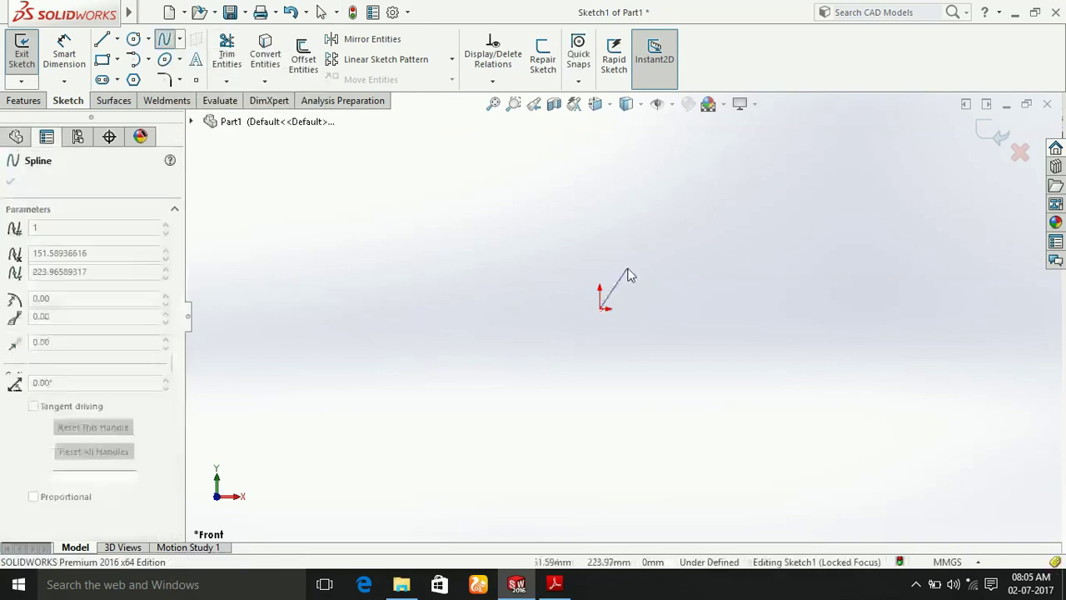
left_click(627, 267)
left_click(691, 295)
left_click(749, 336)
left_click(798, 280)
left_click(864, 270)
left_click(933, 339)
left_click(889, 309)
left_click(837, 347)
left_click(776, 384)
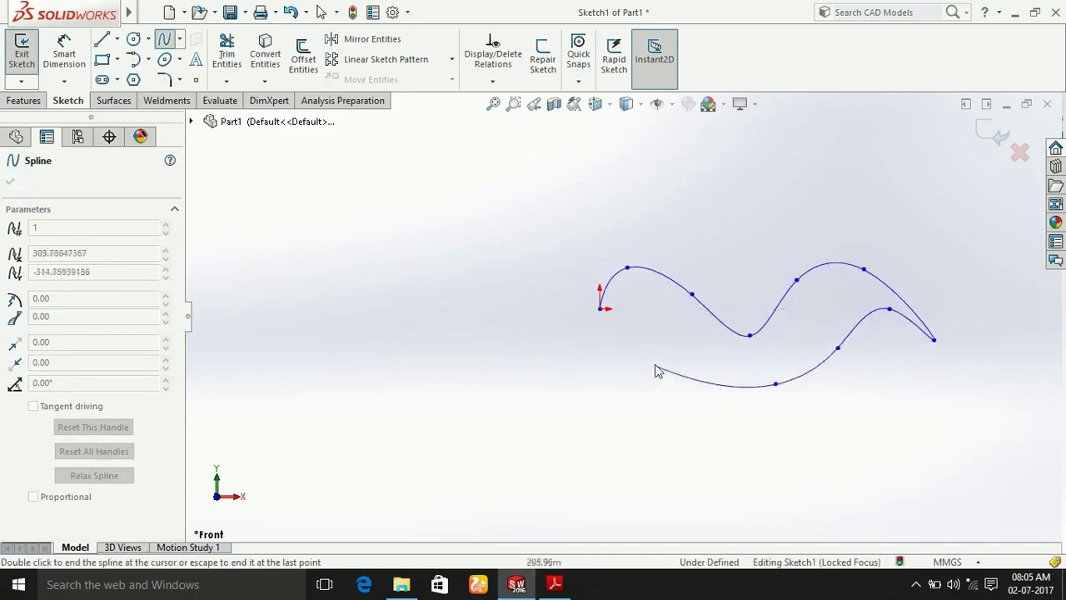
left_click(679, 329)
left_click(635, 299)
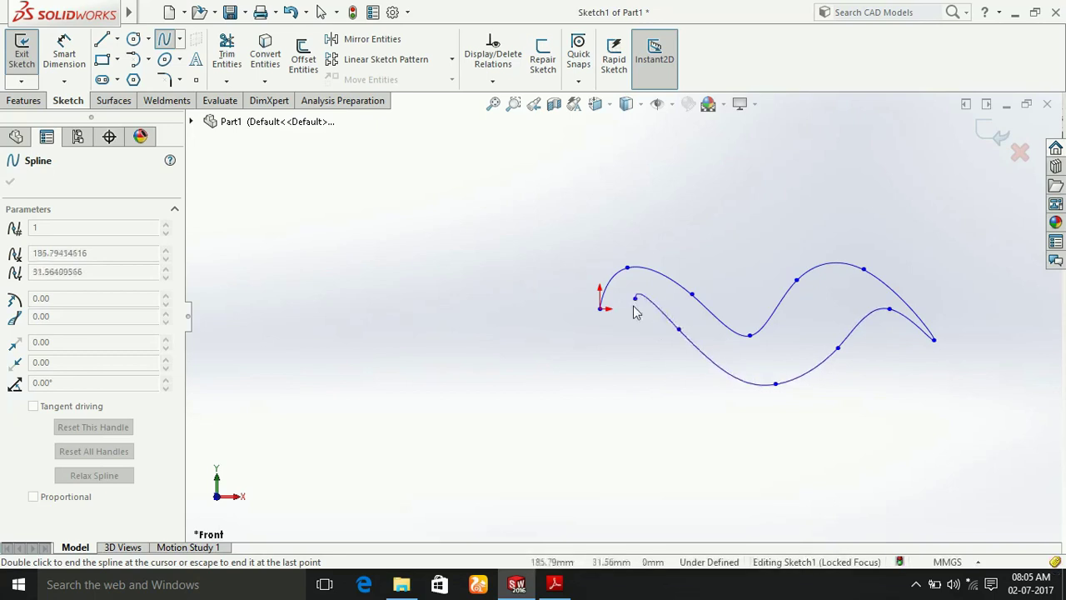
left_click(605, 354)
double_click(600, 310)
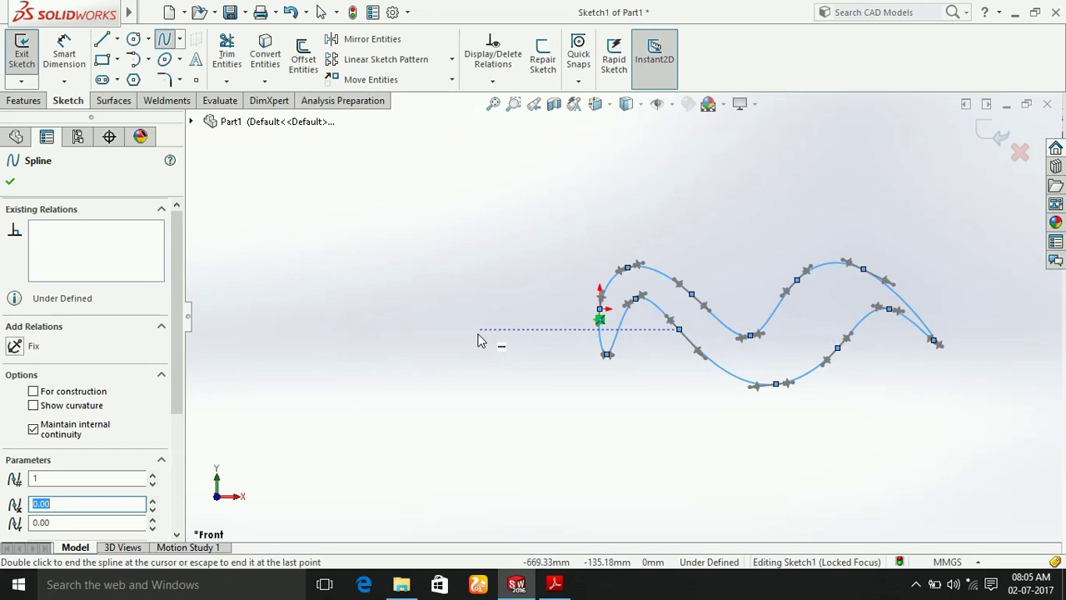
key("Escape")
scroll(558, 313, "up", 2)
scroll(800, 304, "down", 1)
scroll(667, 329, "up", 1)
scroll(500, 316, "up", 1)
scroll(394, 302, "down", 2)
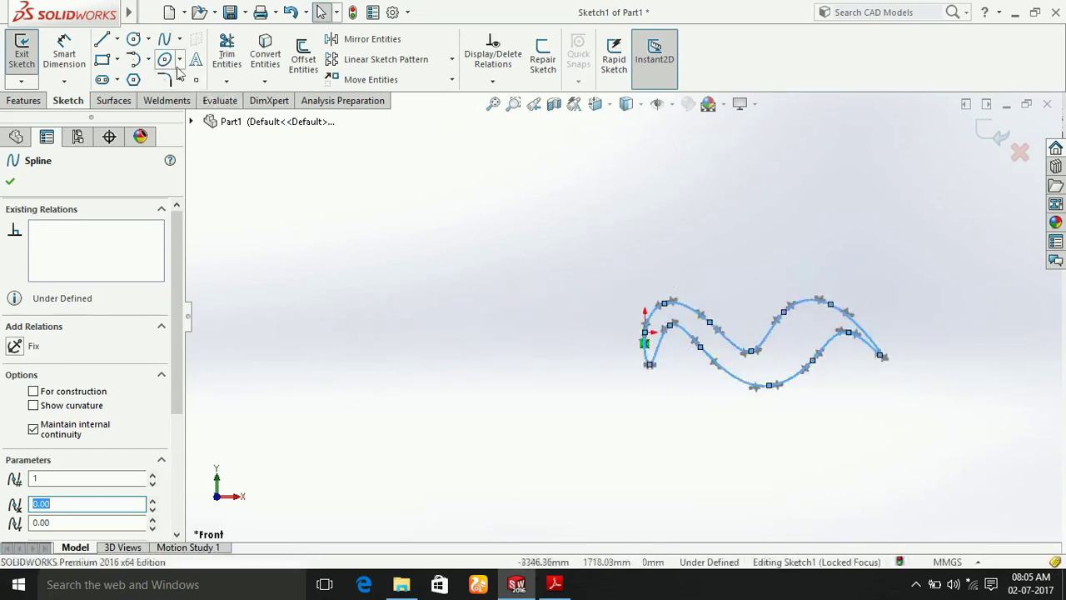
Draw a second, open wavy spline above-left of the loop.
left_click(165, 39)
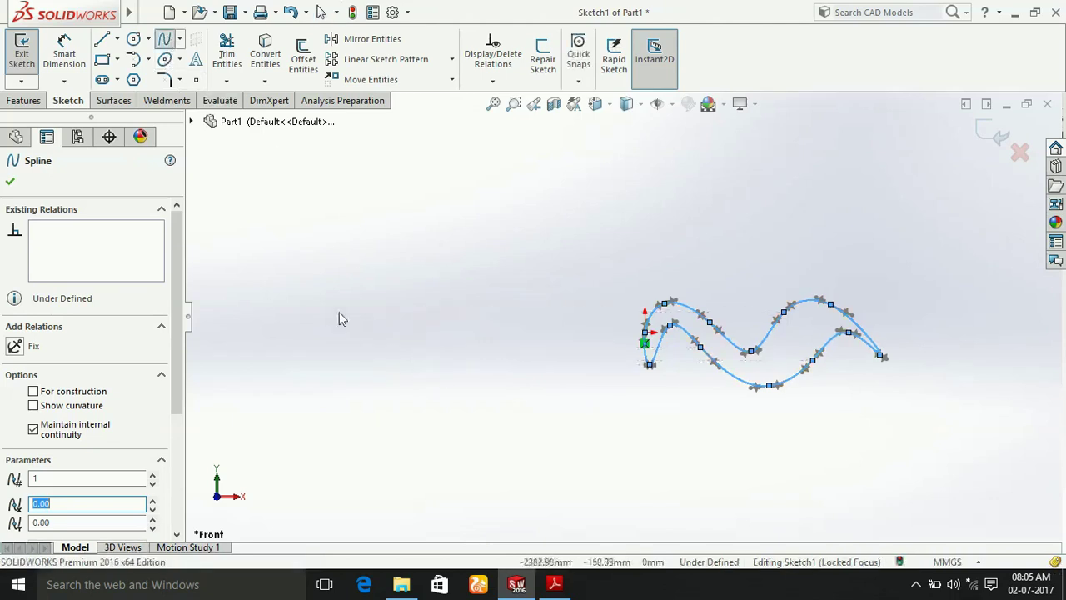
left_click(319, 286)
left_click(355, 206)
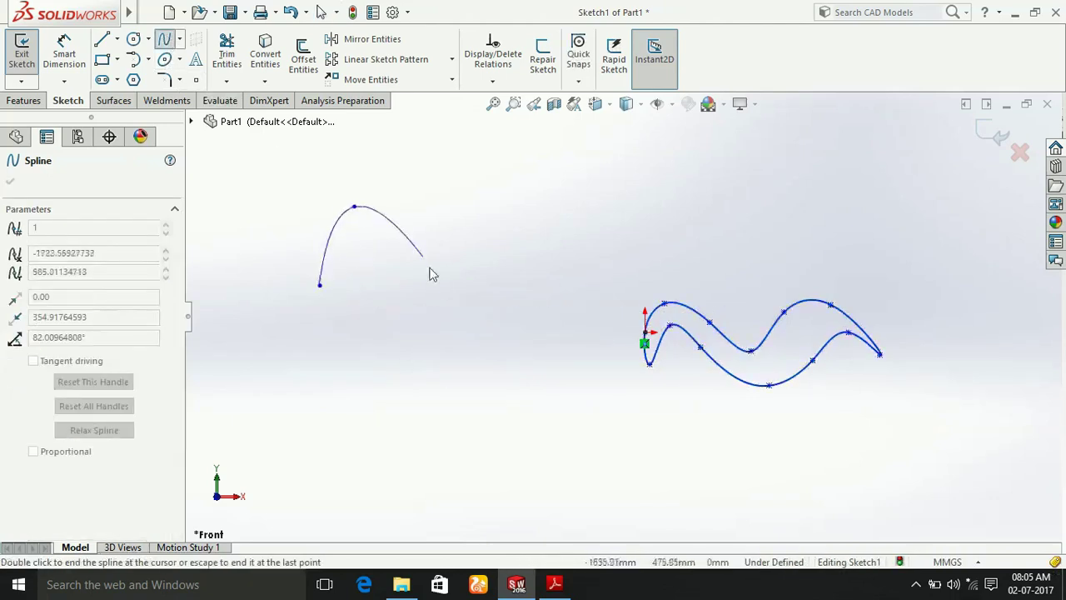
left_click(447, 298)
left_click(521, 239)
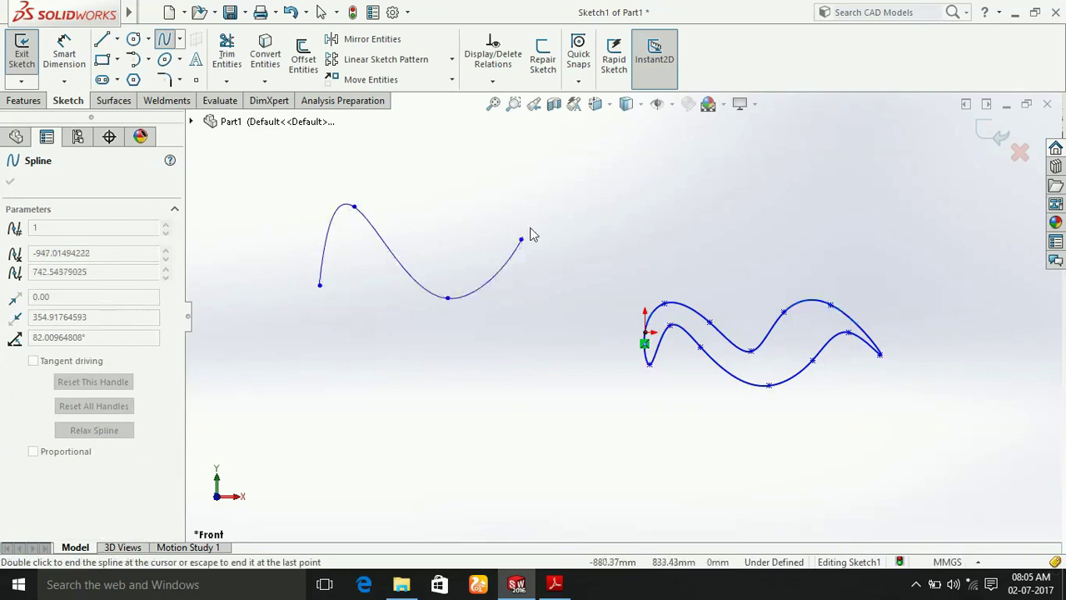
left_click(594, 222)
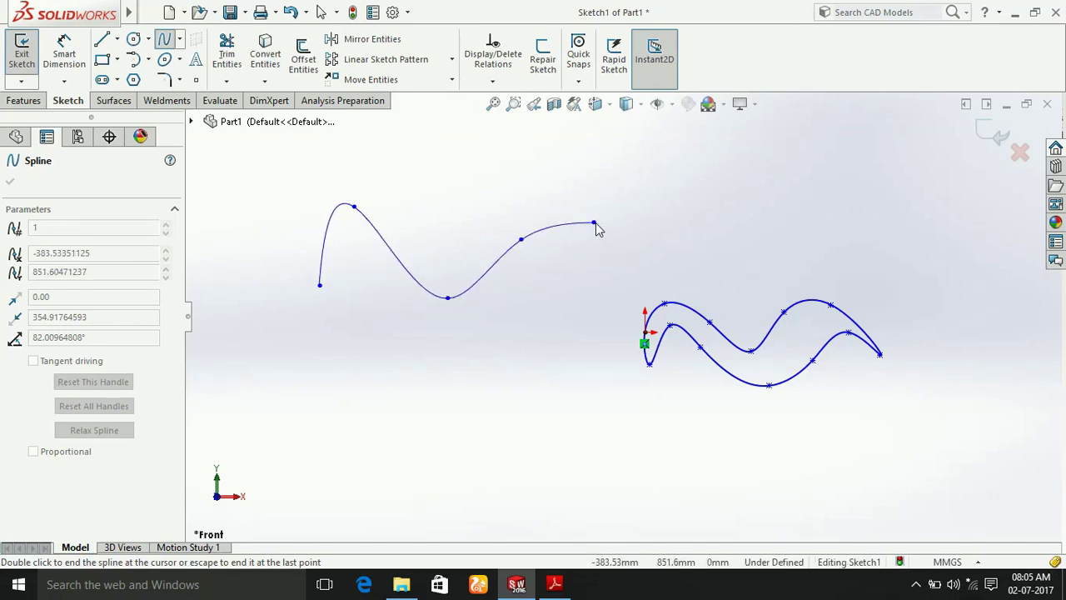
double_click(595, 222)
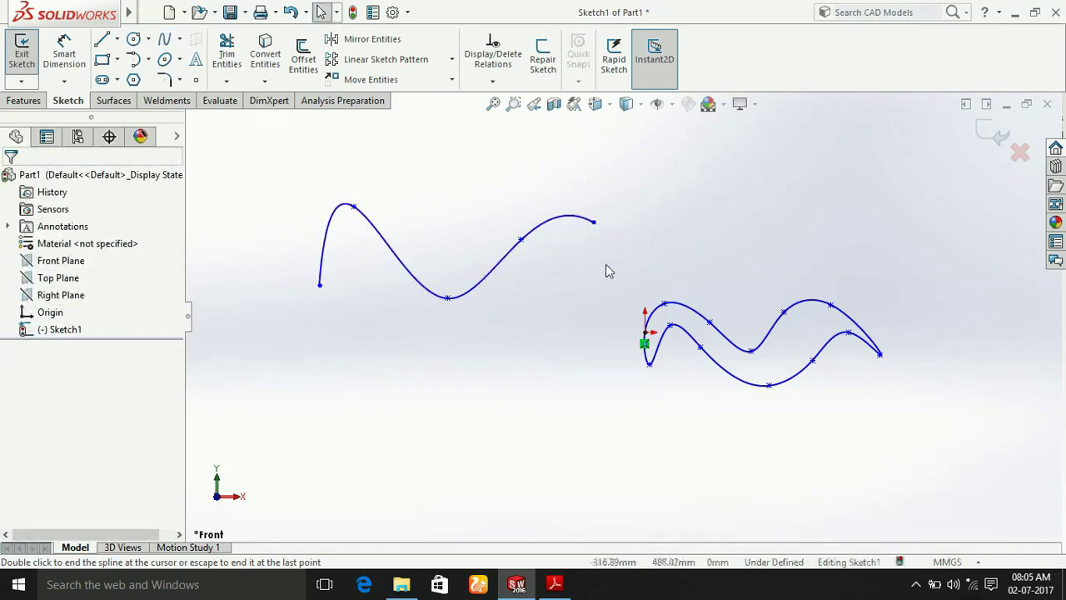
left_click(179, 39)
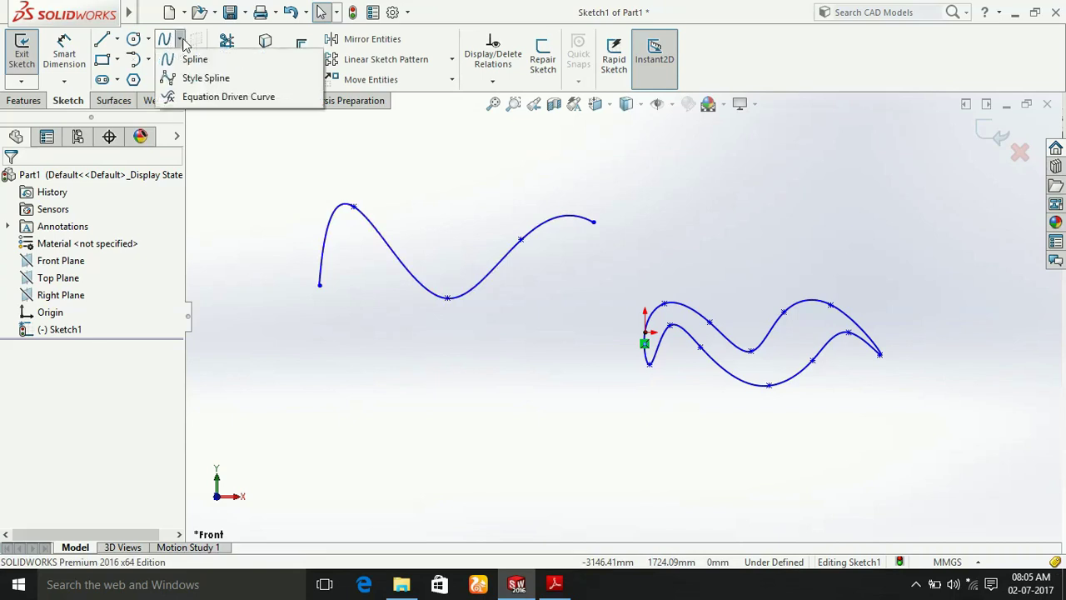
Draw a Bezier style spline across the lower sketch area that sweeps right and loops back left.
left_click(211, 83)
key("z")
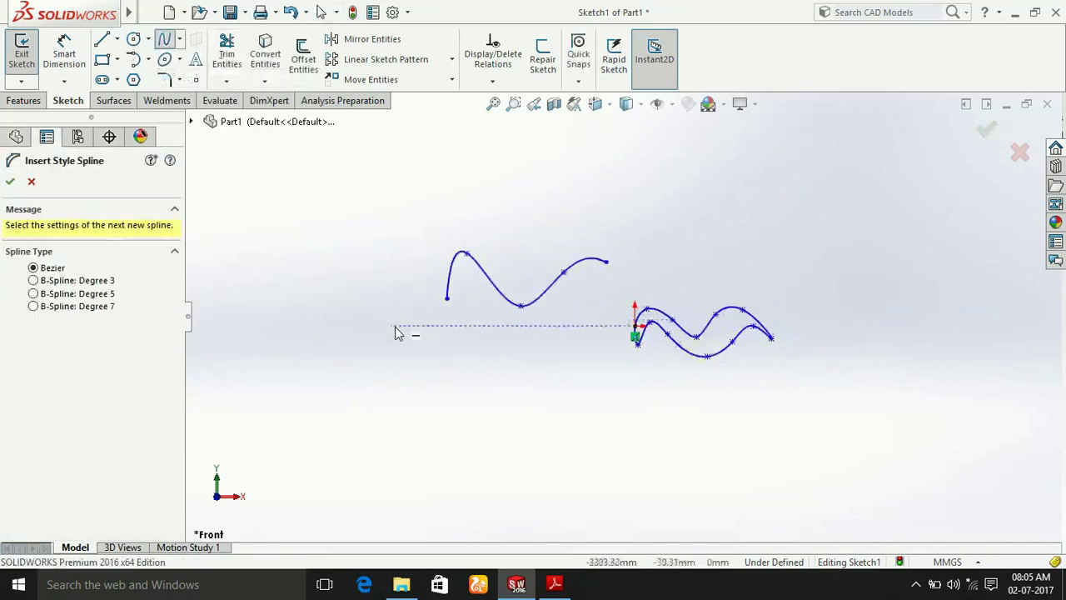
left_click(358, 448)
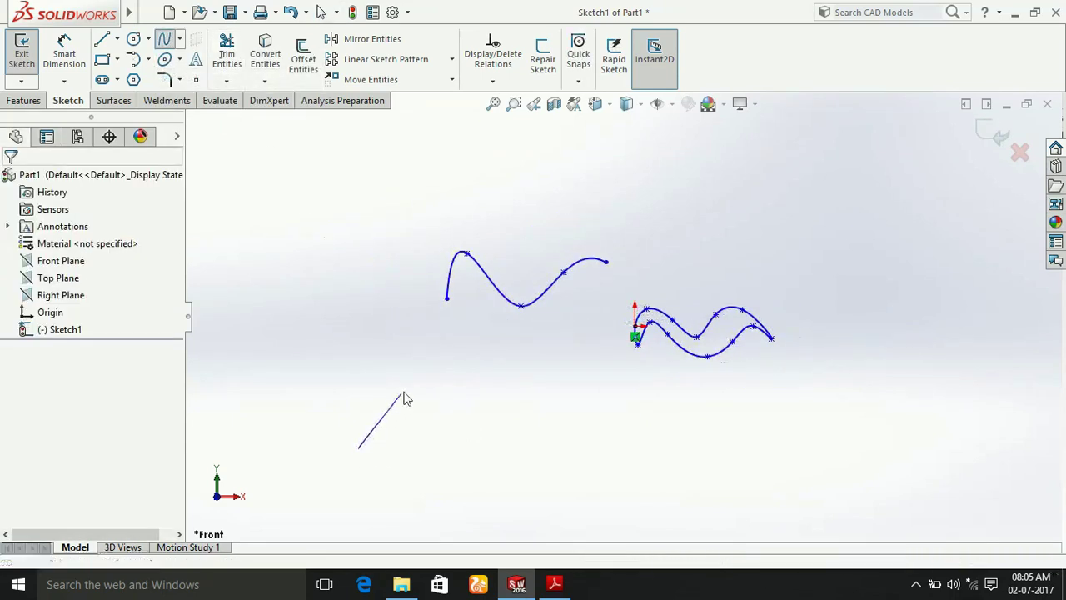
left_click(423, 371)
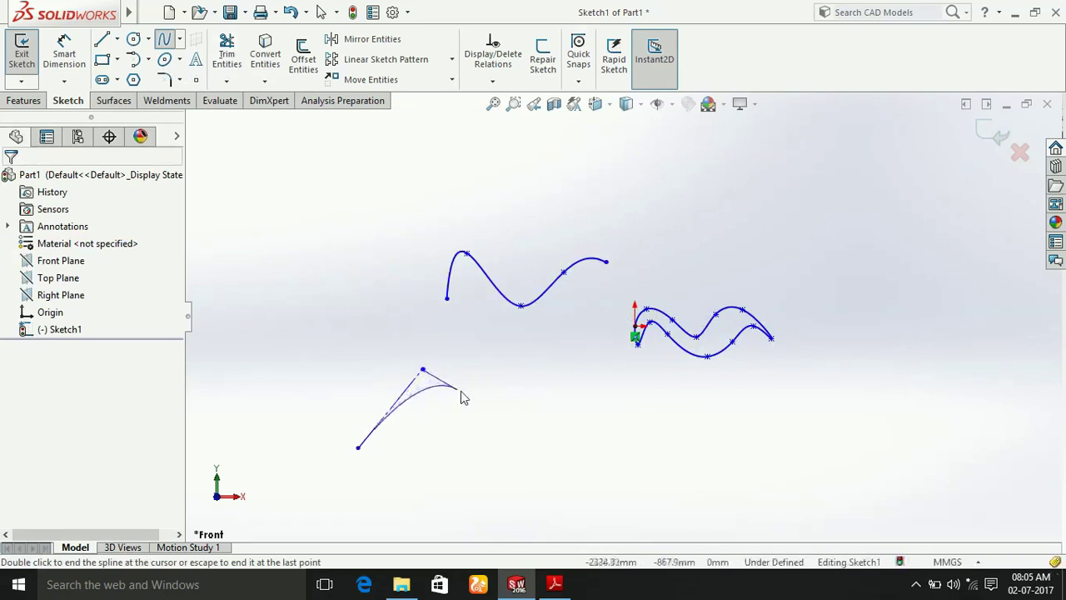
left_click(526, 430)
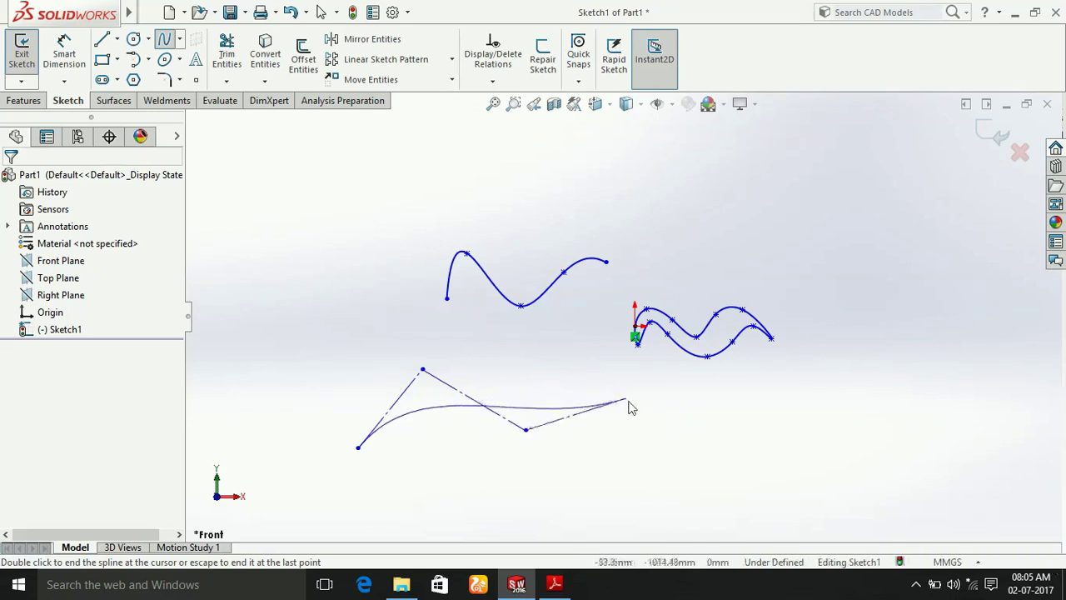
left_click(677, 432)
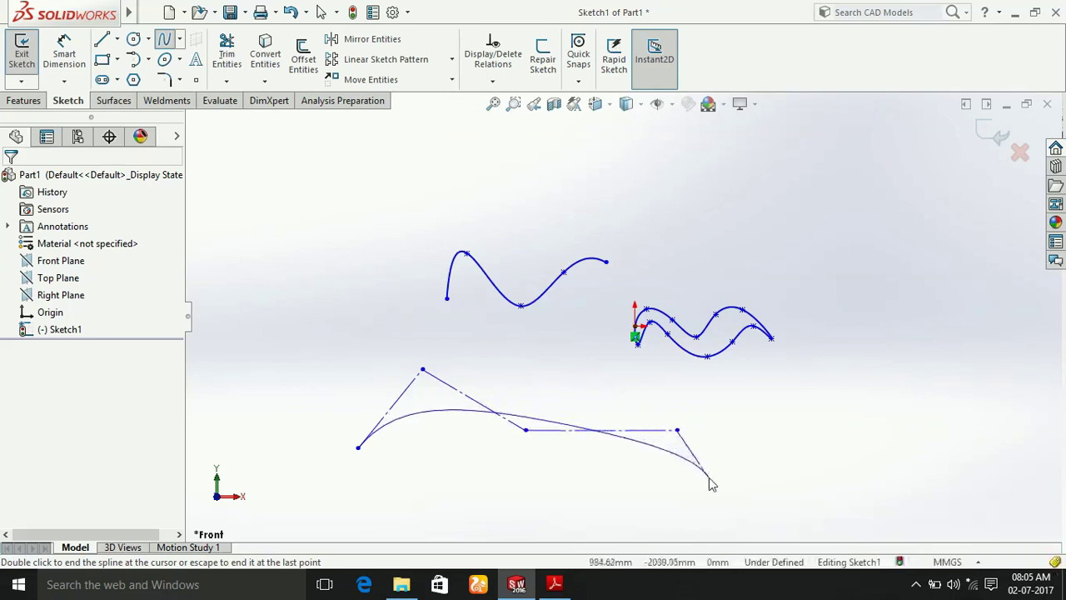
left_click(805, 394)
left_click(735, 358)
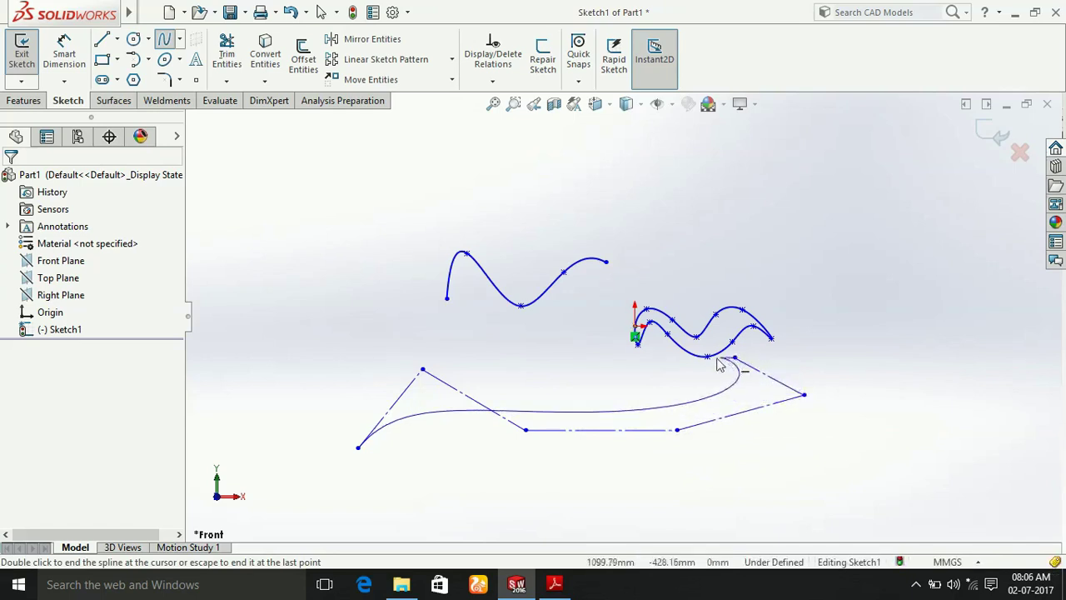
left_click(669, 381)
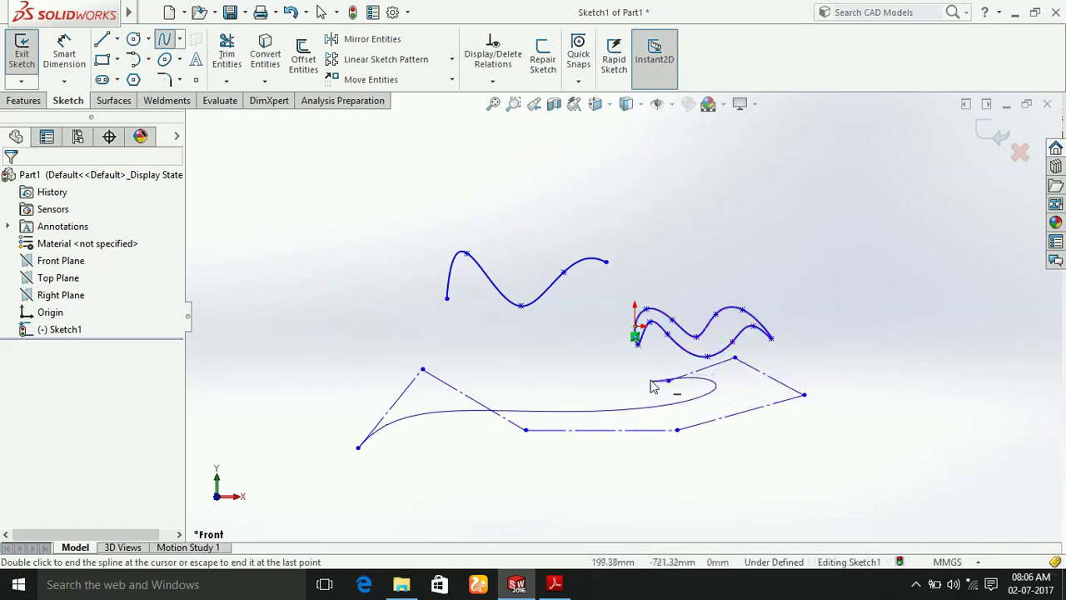
left_click(588, 327)
left_click(506, 372)
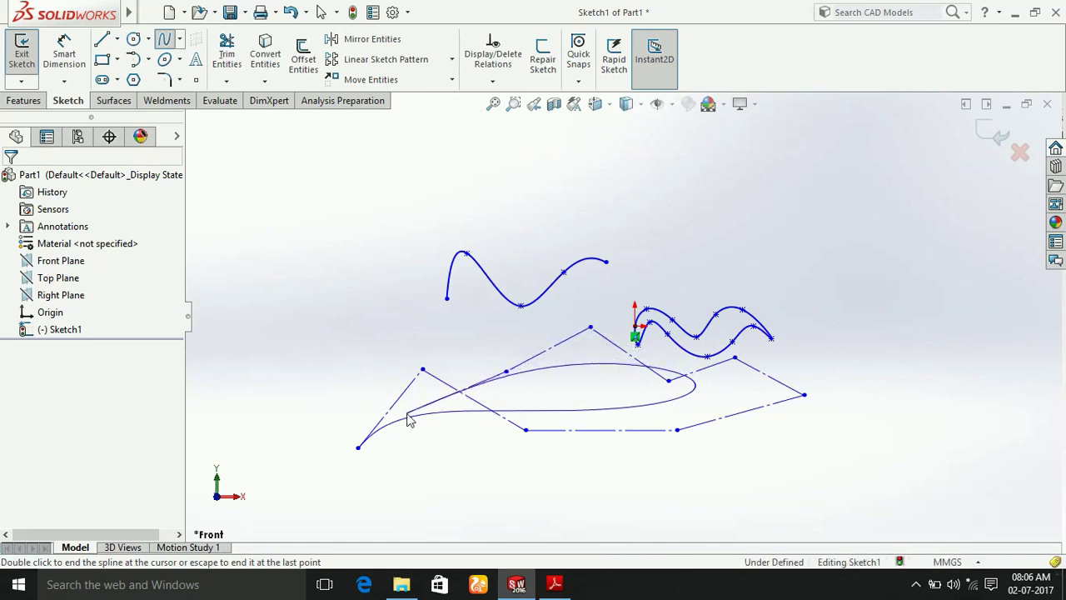
left_click(359, 448)
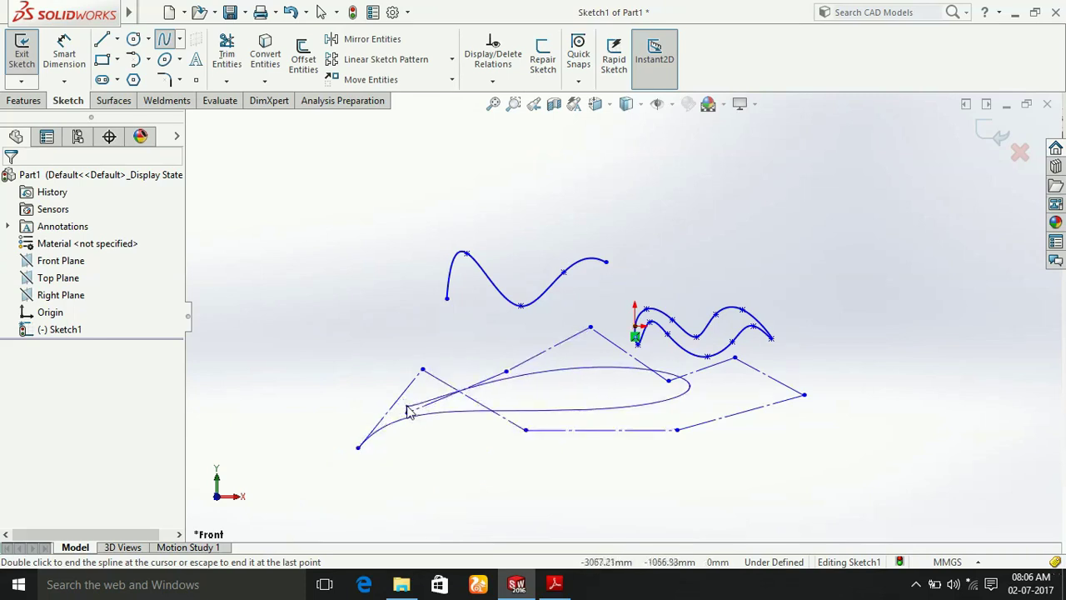
double_click(407, 411)
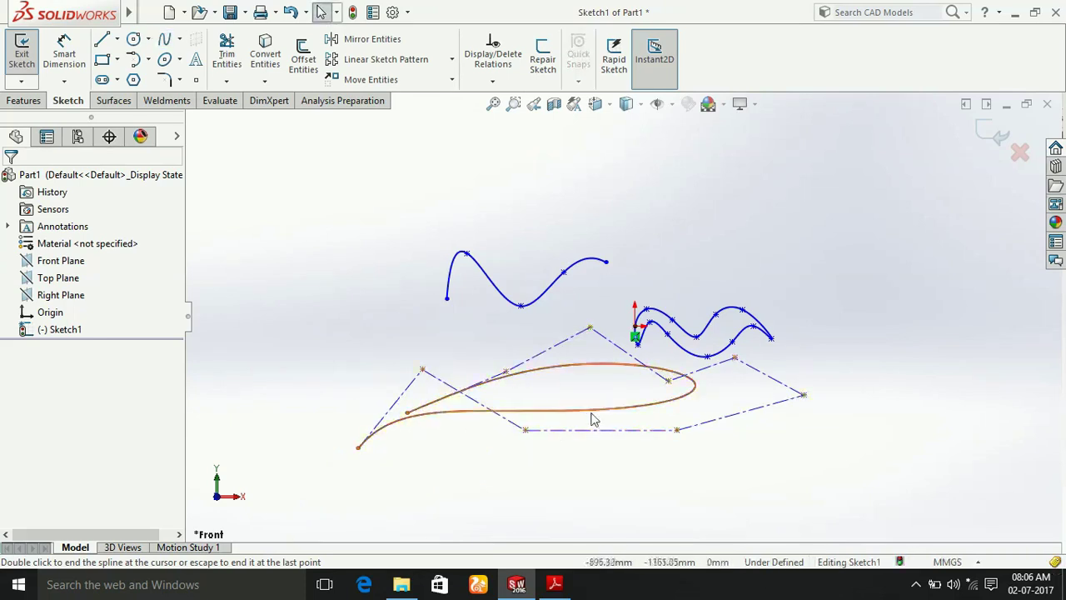
Drag the style spline's first control vertex downward to flatten its start, then deselect.
scroll(587, 425, "down", 1)
scroll(404, 381, "down", 2)
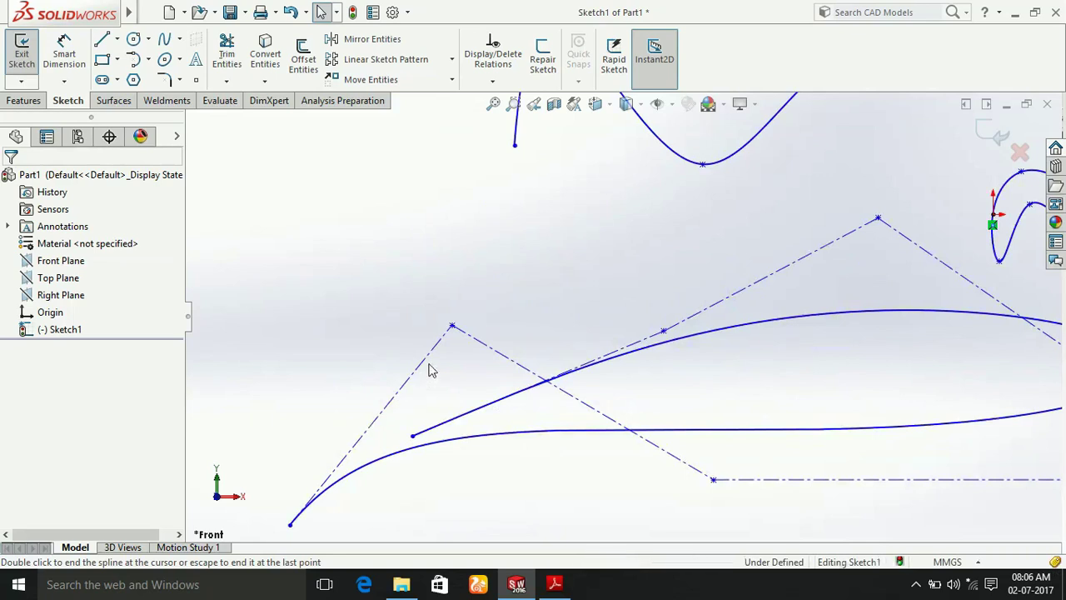
left_click(432, 353)
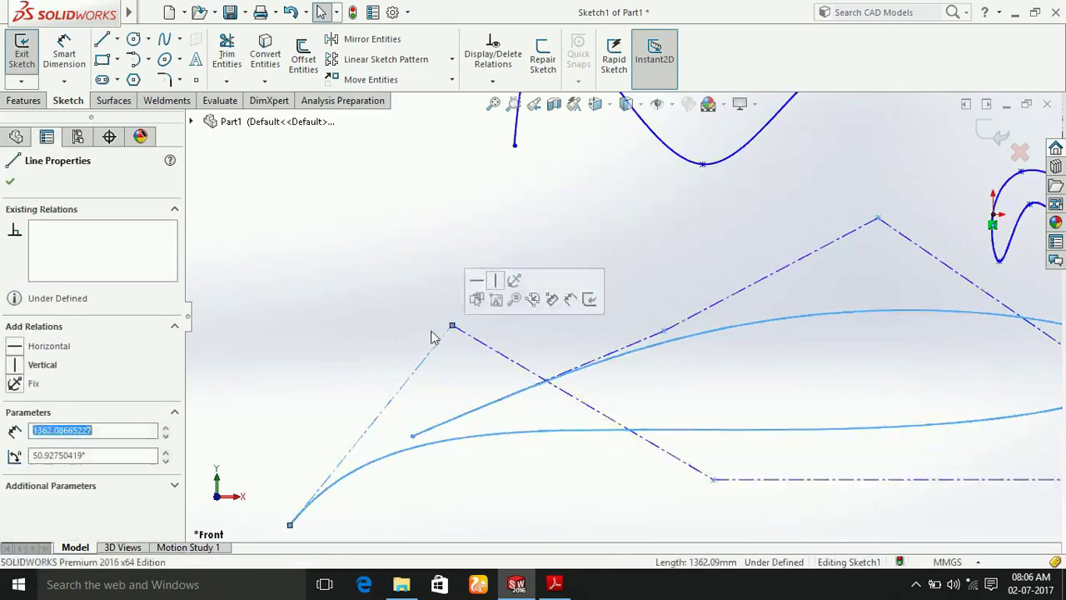
mouse_move(453, 325)
left_mouse_down()
mouse_move(456, 453)
mouse_move(514, 471)
mouse_move(524, 455)
mouse_move(549, 514)
mouse_move(633, 559)
mouse_move(650, 534)
left_mouse_up()
scroll(651, 534, "up", 2)
scroll(658, 516, "up", 2)
scroll(664, 498, "up", 1)
scroll(676, 315, "up", 1)
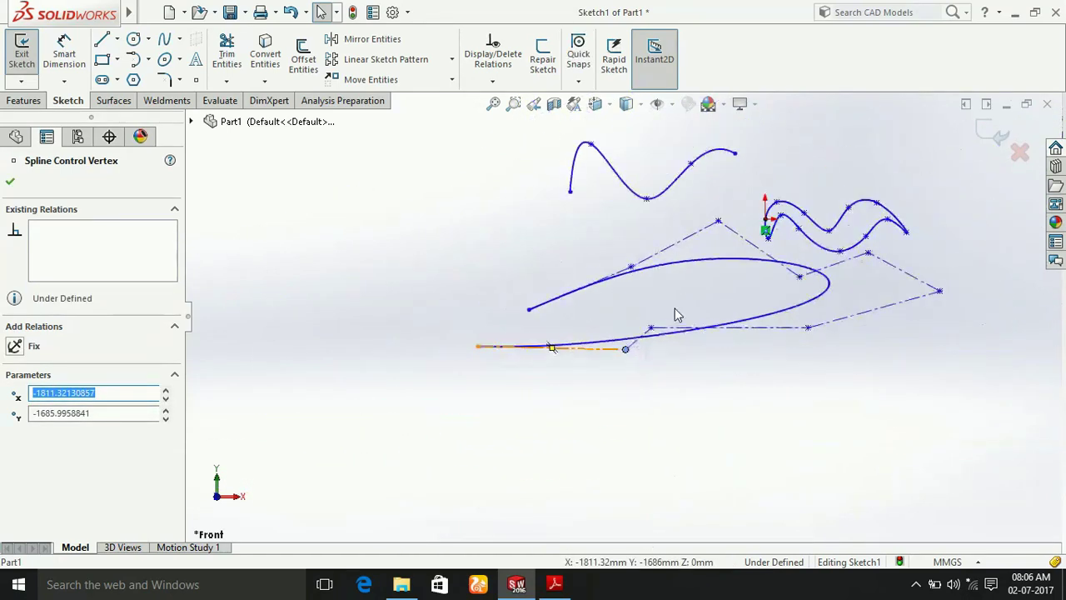
scroll(653, 187, "down", 1)
scroll(653, 191, "down", 1)
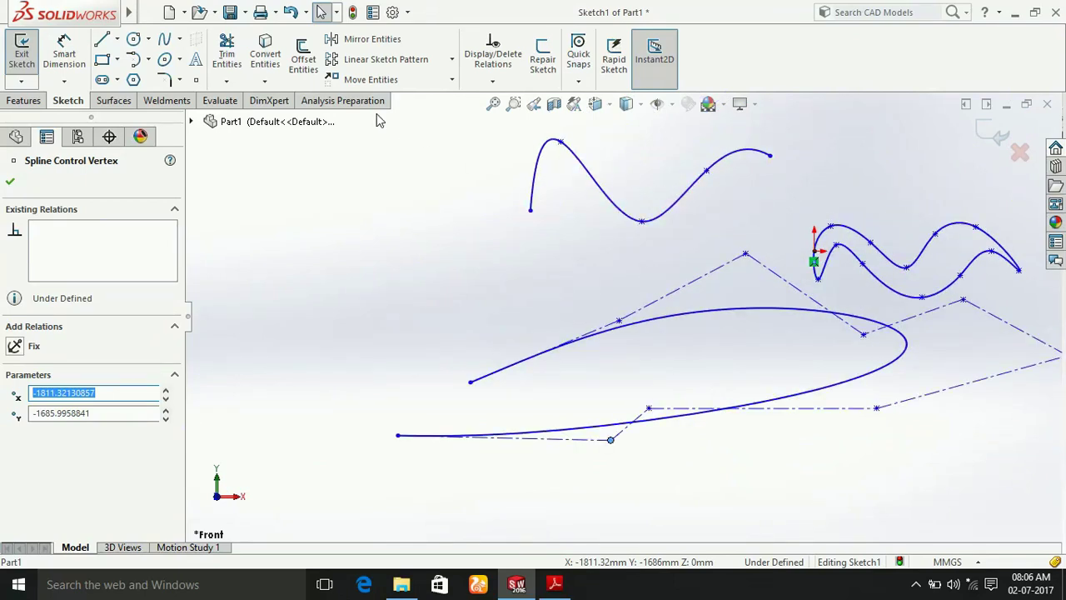
left_click(344, 223)
scroll(344, 224, "up", 1)
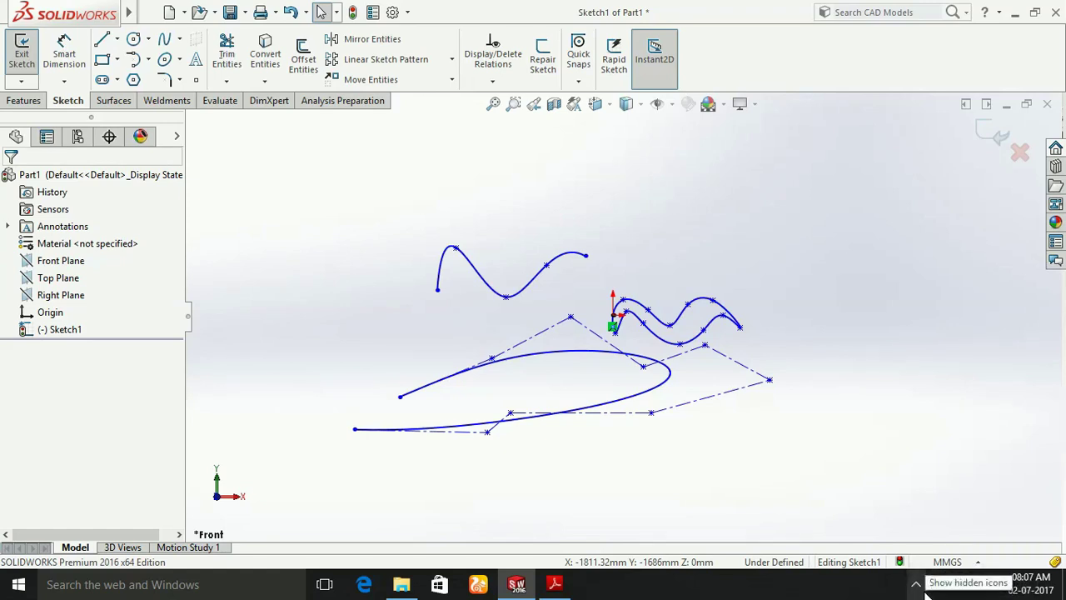
left_click(925, 589)
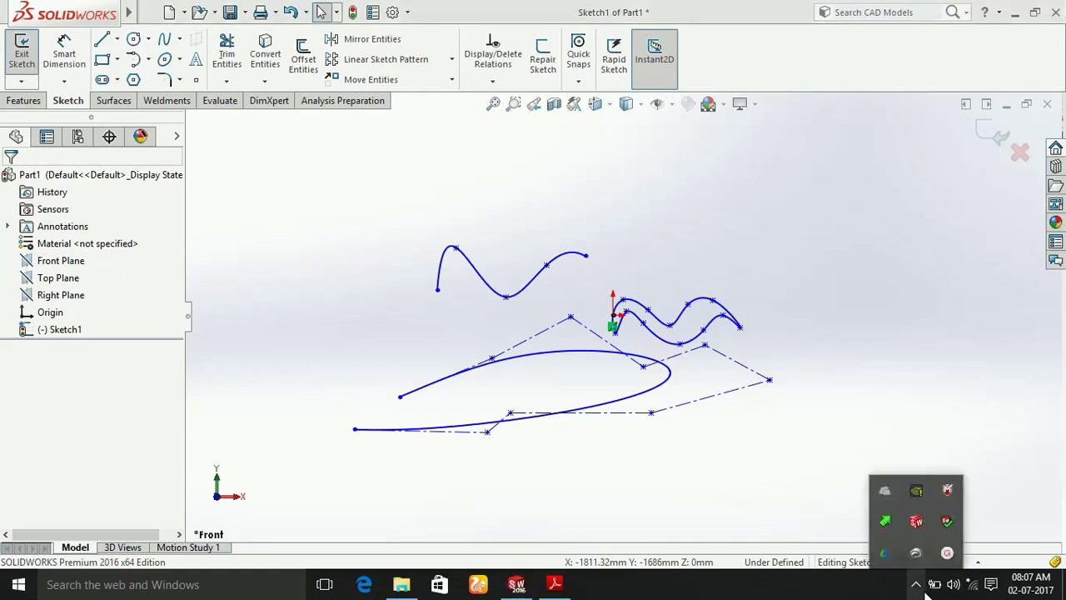